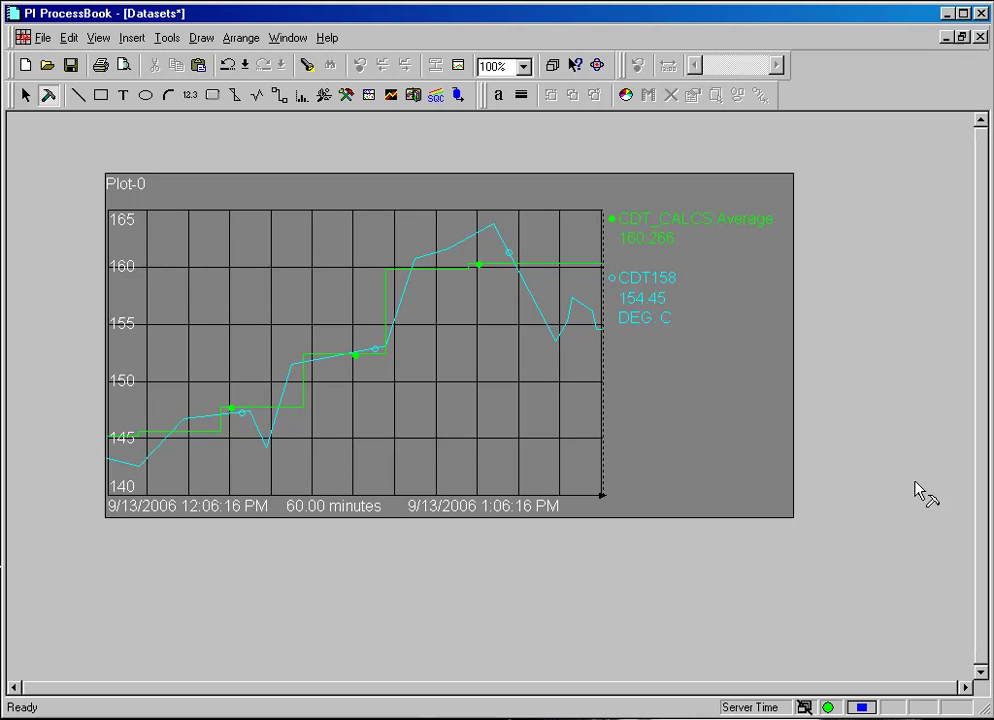
Step: Create a new PI Calculation data set from the Data Sets manager
click(166, 38)
click(175, 154)
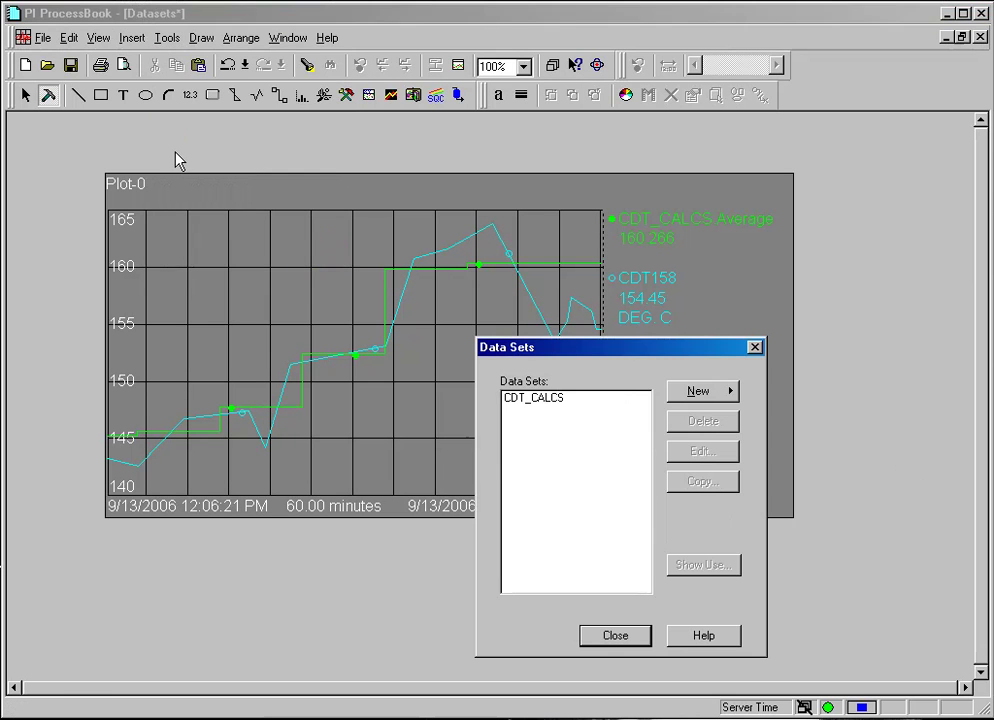
click(695, 395)
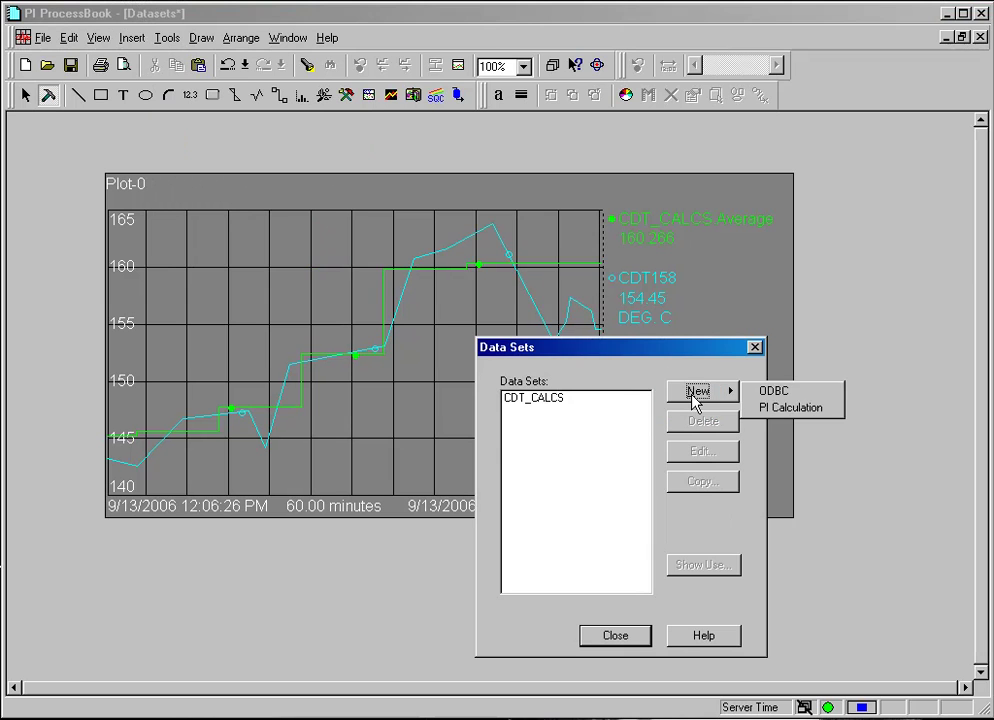
click(765, 409)
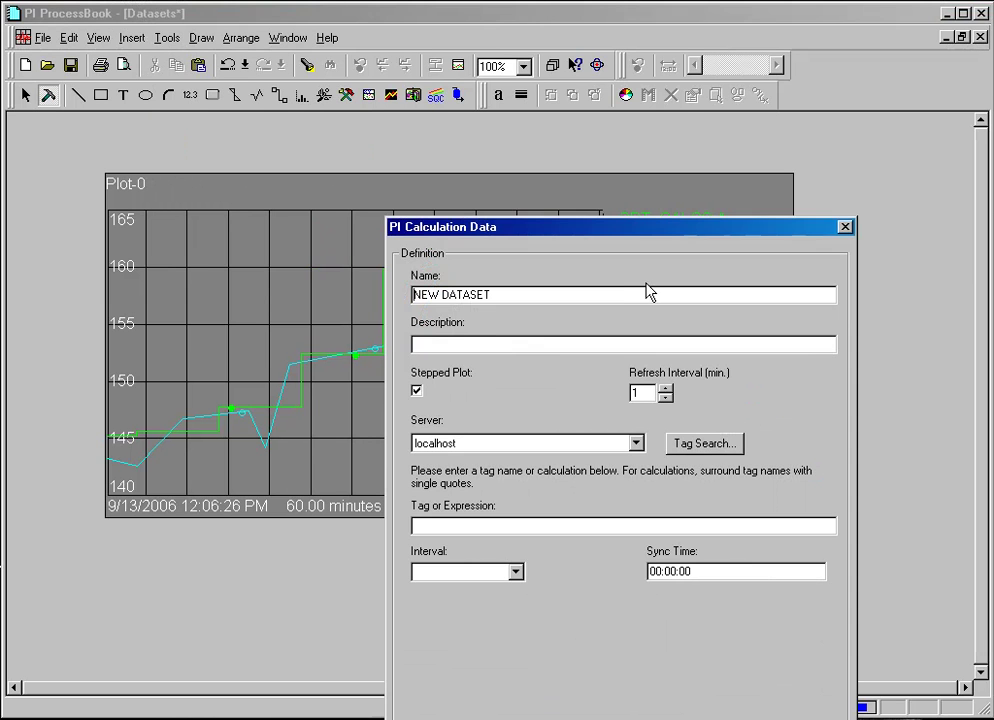
drag(592, 218, 420, 87)
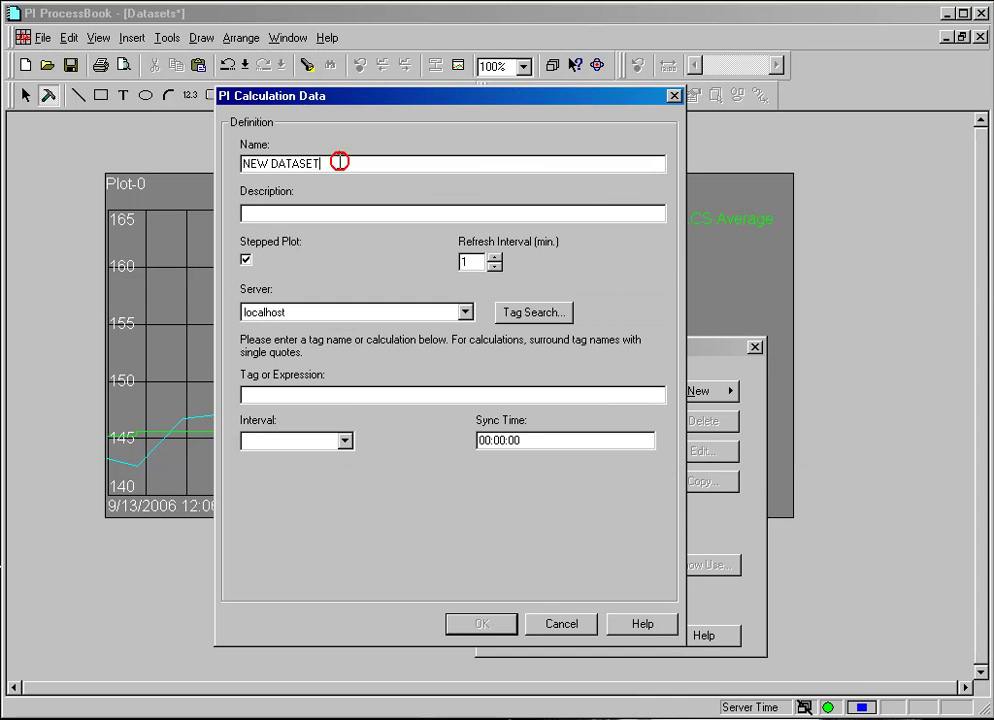
Step: Name the data set CDT158_F with the description 'cdt158 converted to F'
drag(339, 162, 216, 163)
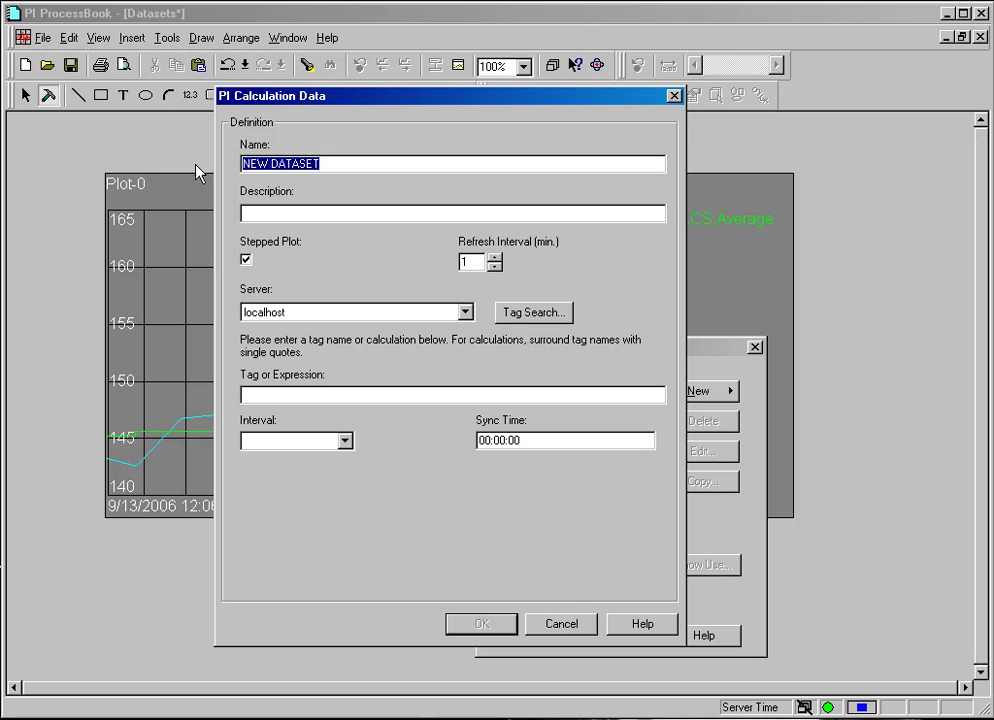
text(CDT15)
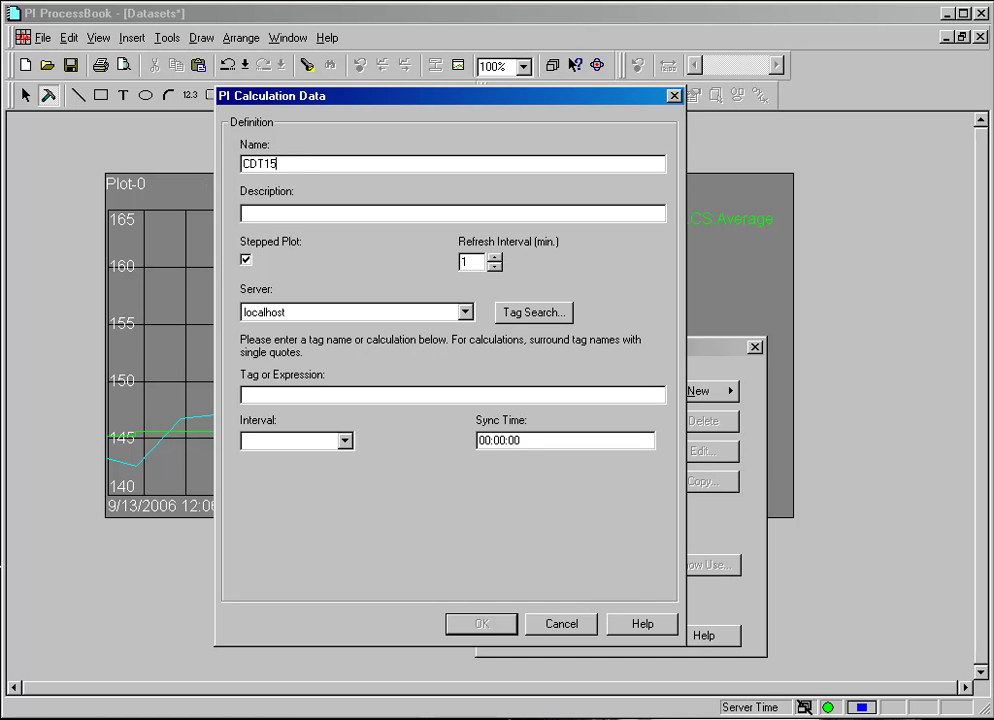
text(8_F)
click(329, 210)
text(cdt158)
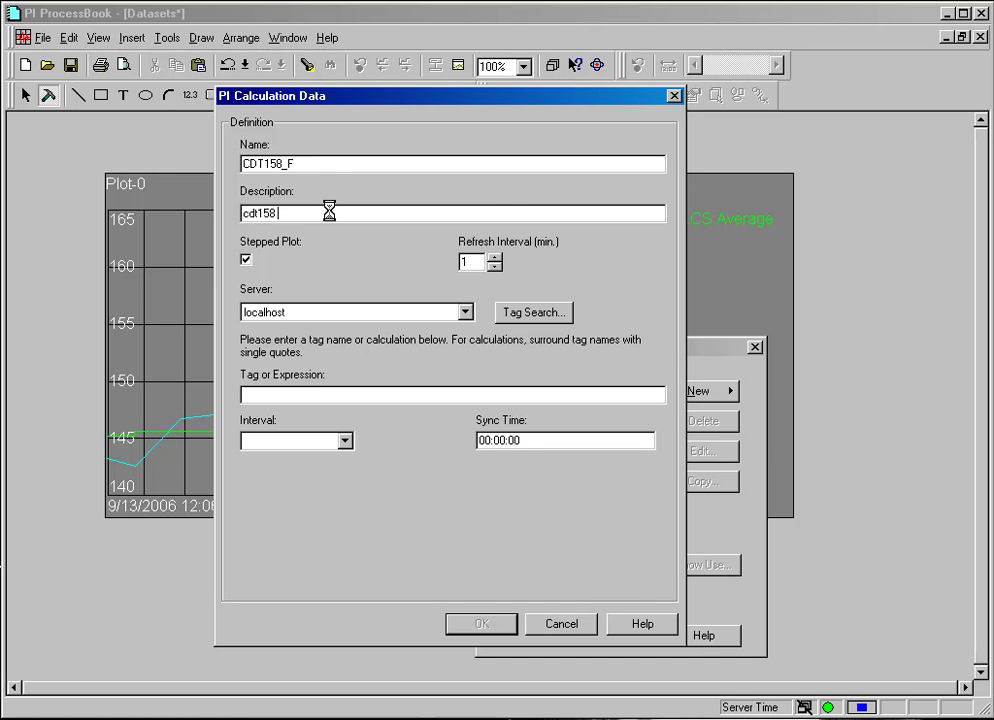
text( converted to F)
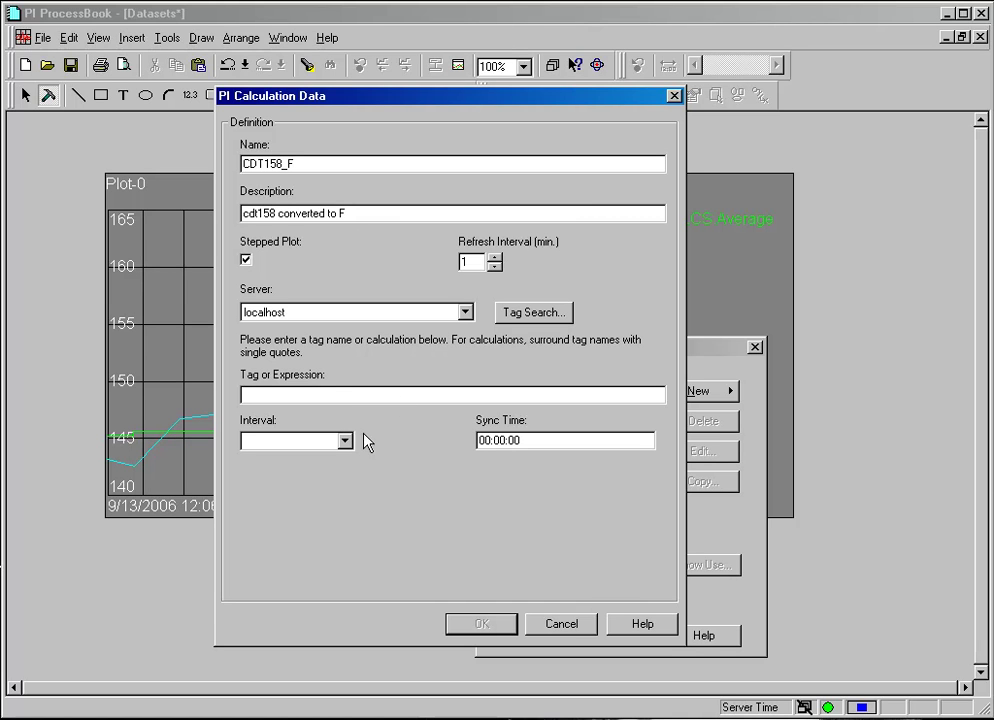
Step: Enter ('cdt158' *9/5) +32 as the data set's Tag or Expression
click(363, 395)
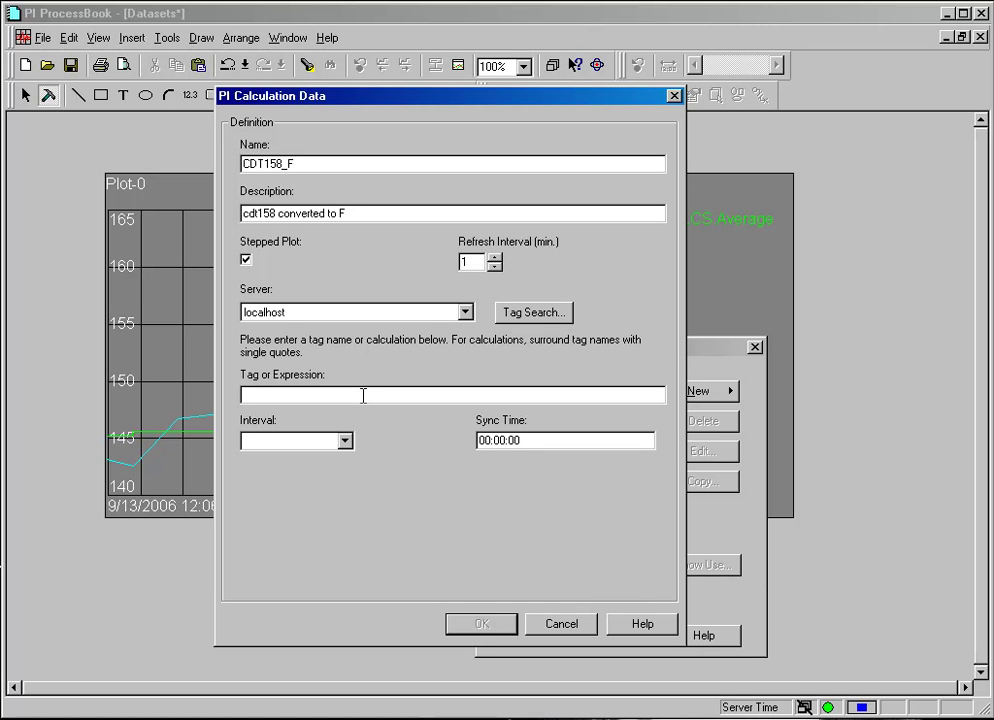
text(('cdt158)
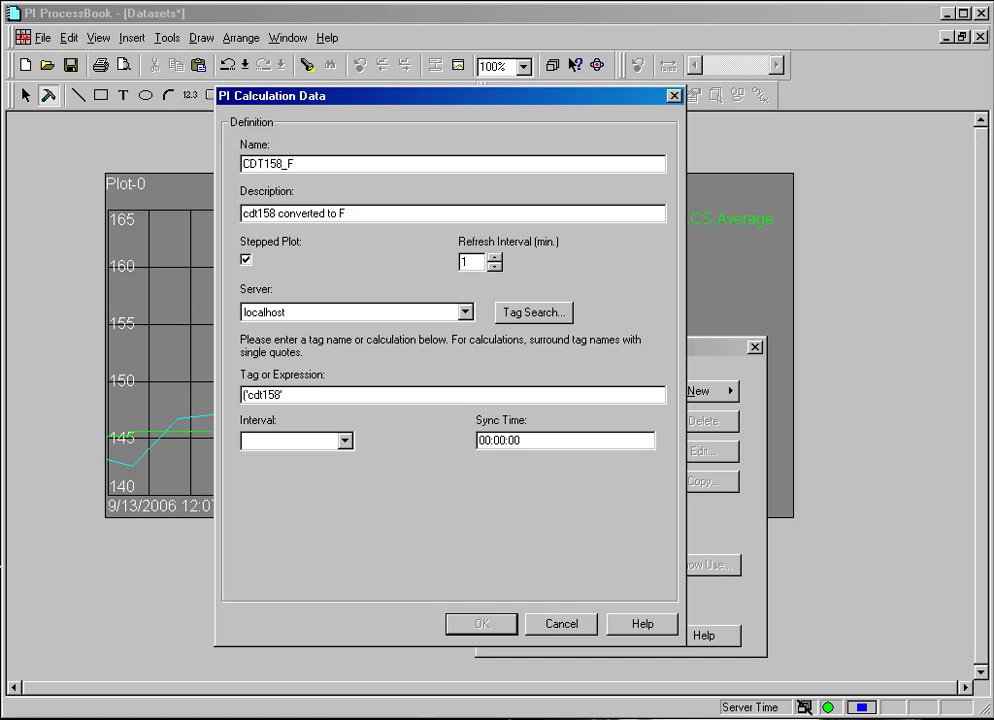
text(' *)
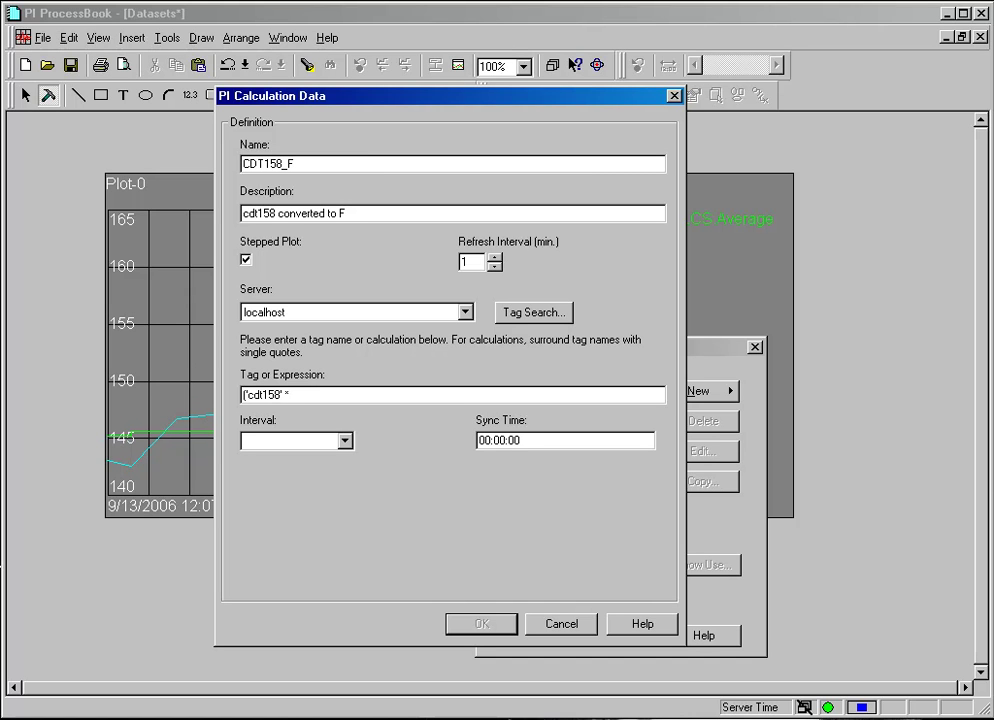
text(9/5) +32)
key(Tab)
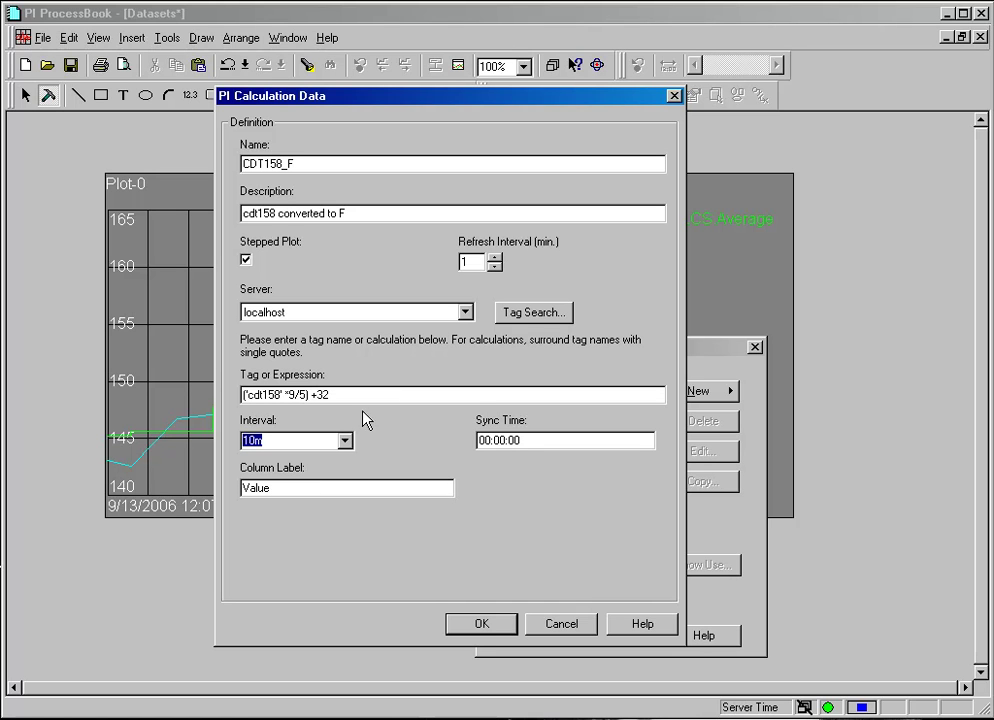
Step: Change the calculation interval from 10m to 30s
click(293, 441)
drag(293, 441, 222, 443)
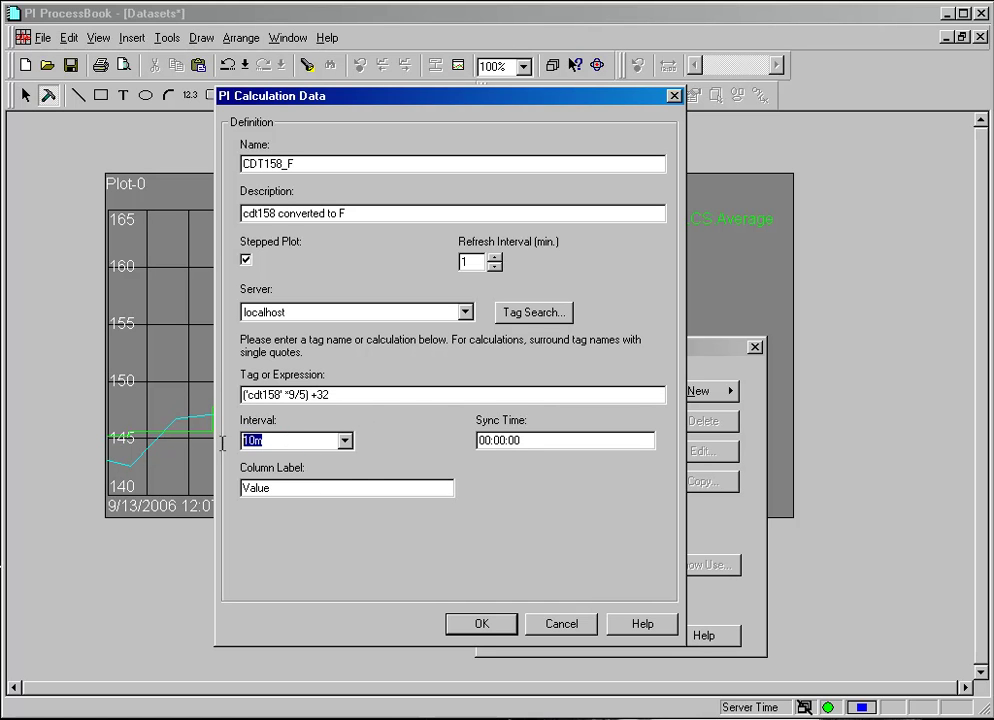
text(30s)
click(404, 455)
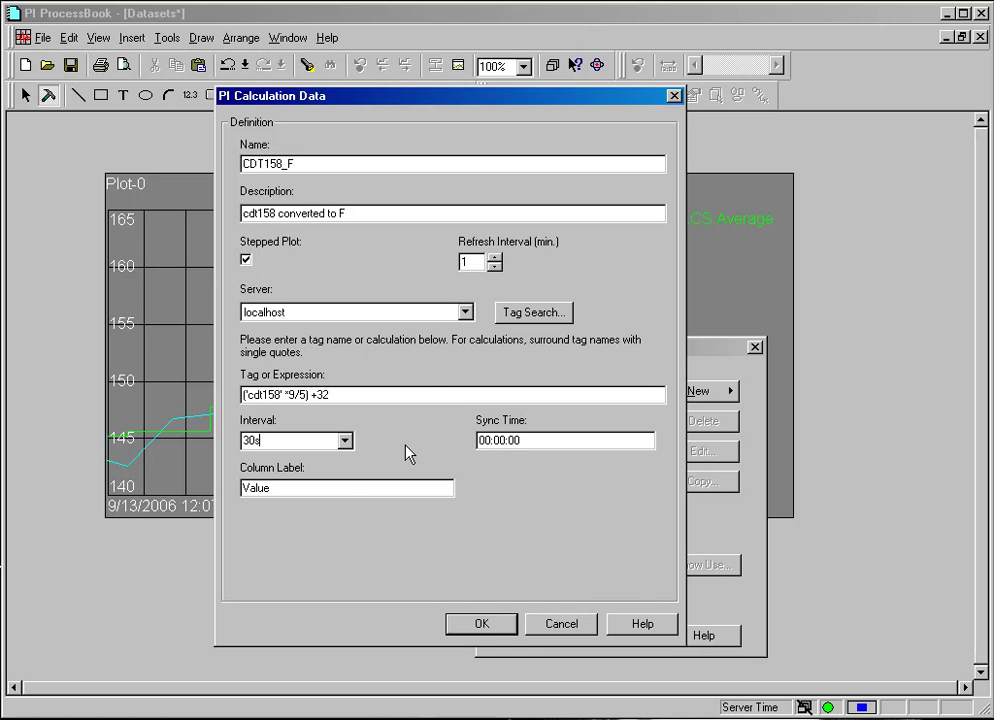
Step: Set the column label to DEG_F and save the CDT158_F data set
drag(333, 487, 226, 483)
text(R)
key(BackSpace)
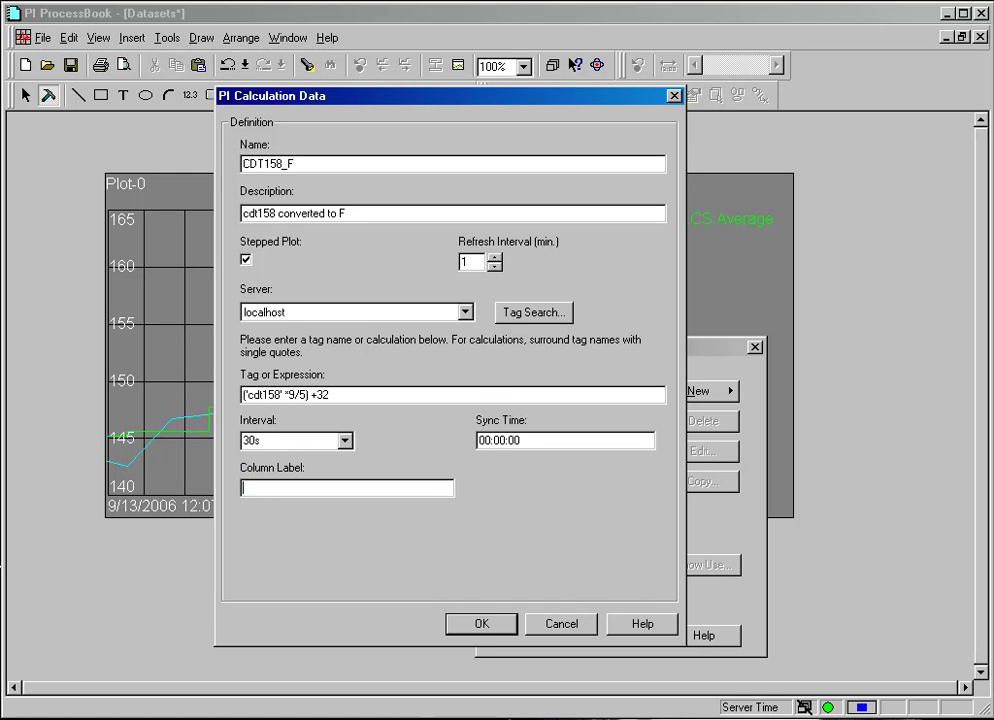
text(DEG_F)
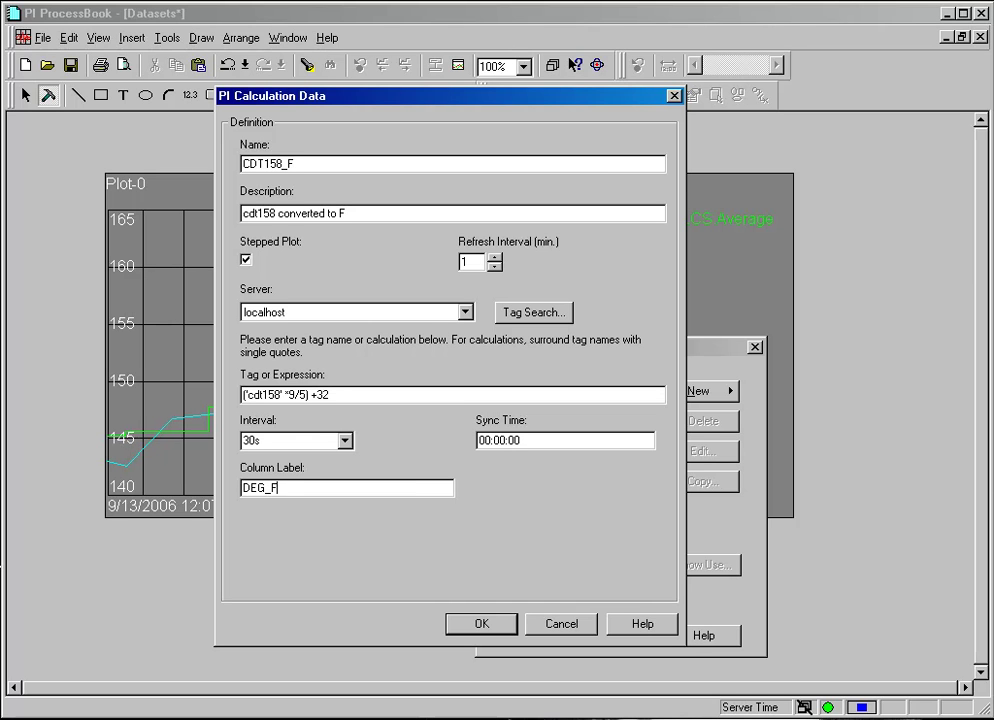
click(479, 626)
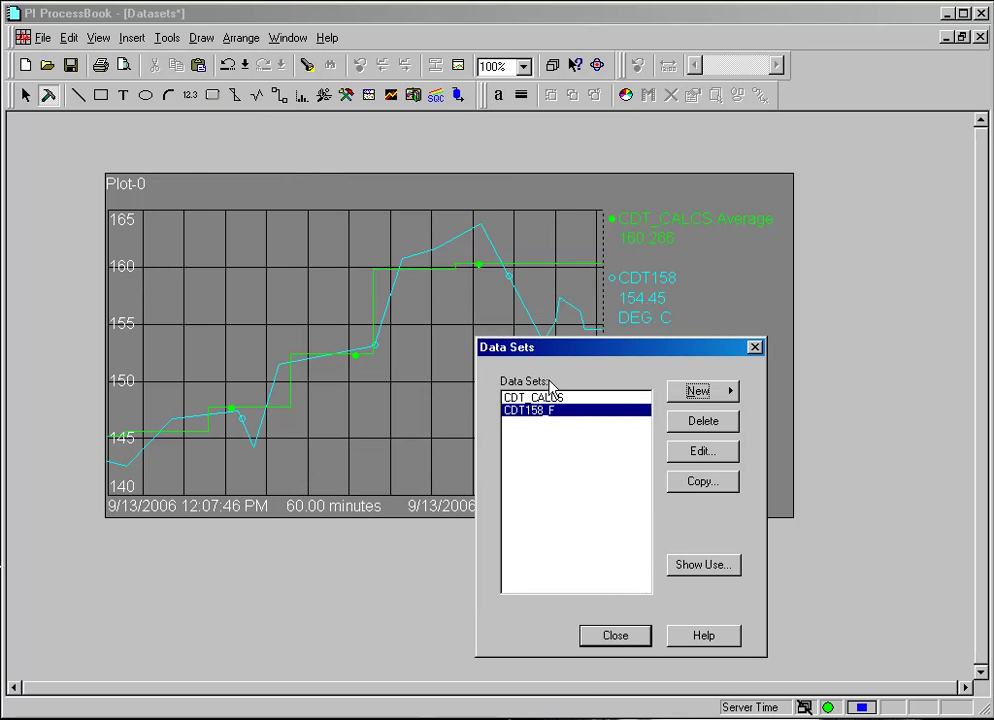
Step: Close the Data Sets manager and place a new value object below the trend
click(615, 637)
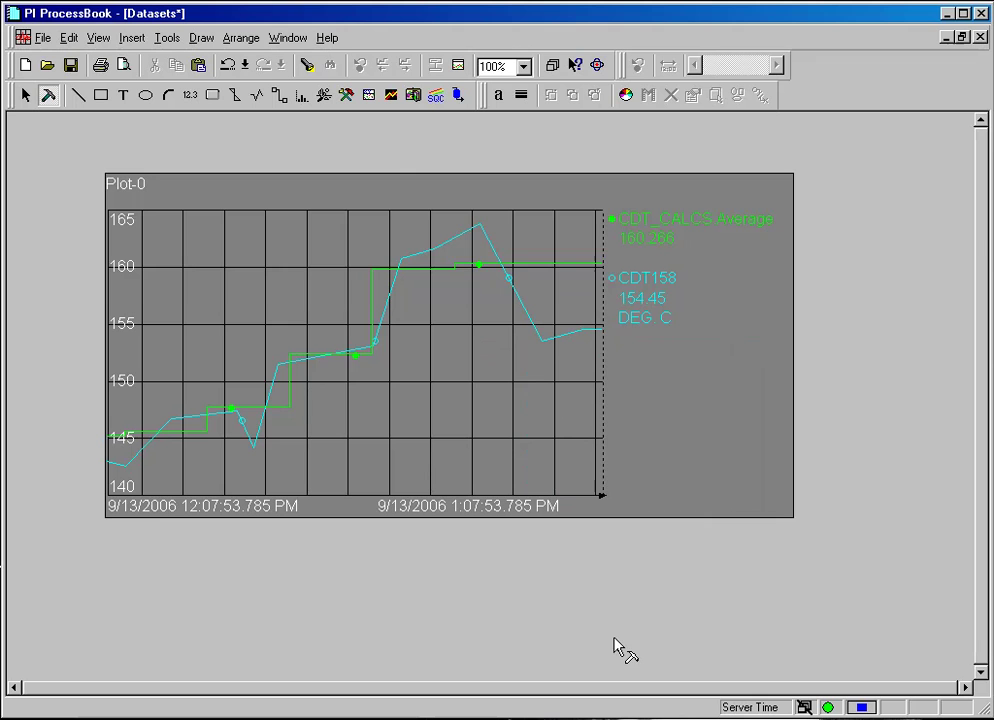
click(601, 637)
scroll(595, 613, down, 3)
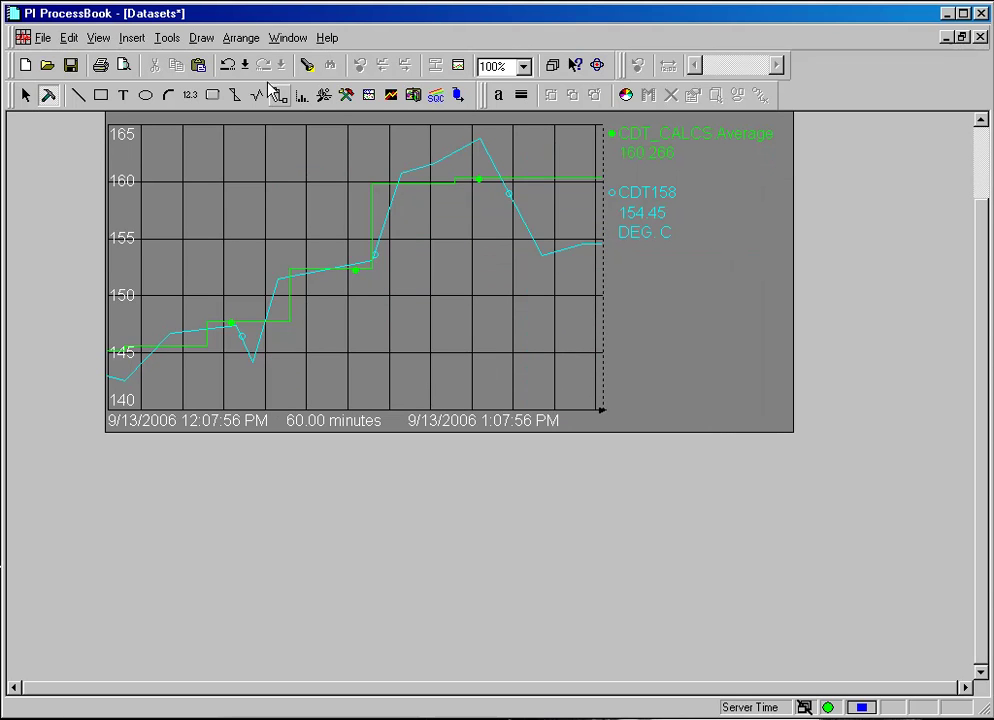
click(166, 38)
mouse_move(201, 45)
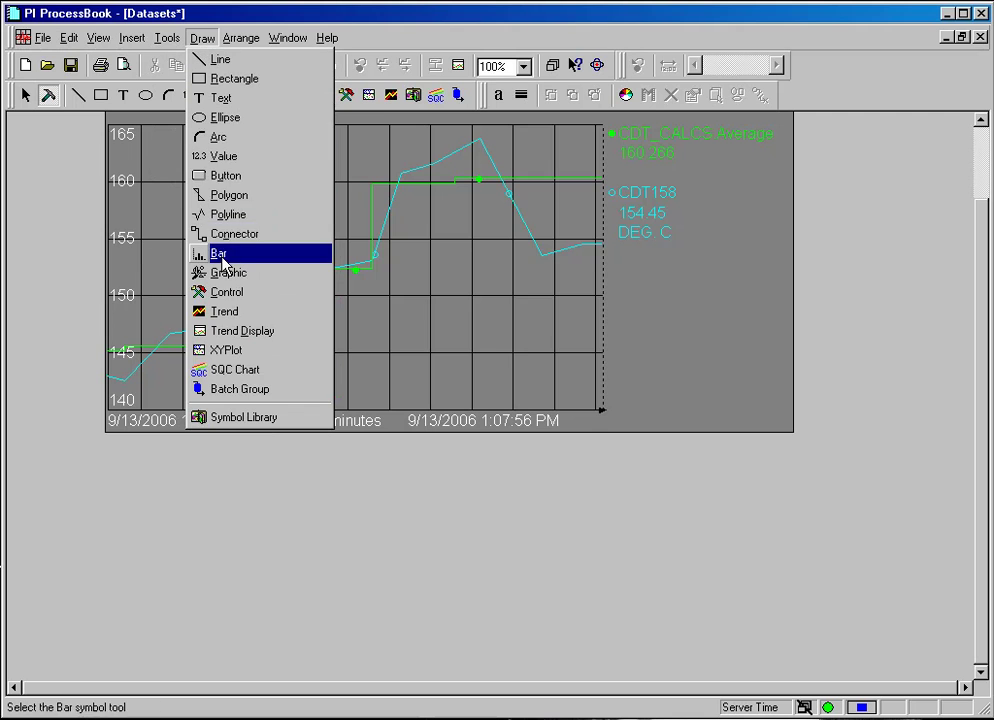
click(224, 157)
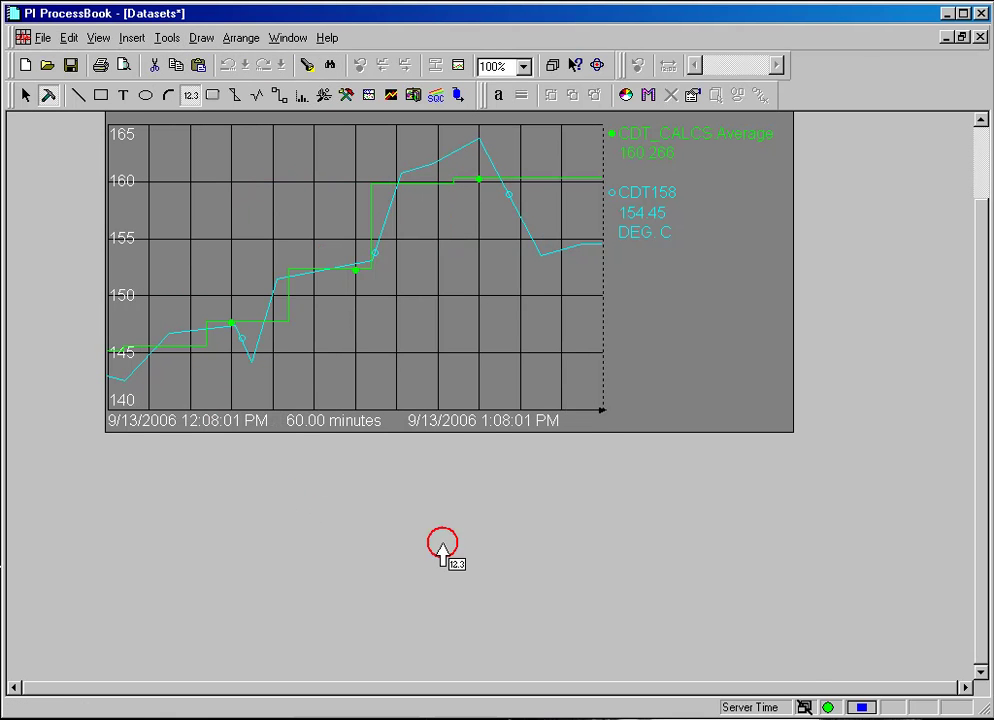
click(517, 572)
Step: Set the value's source to PI Calculation CDT158_F, column DEG_F
click(746, 349)
click(752, 384)
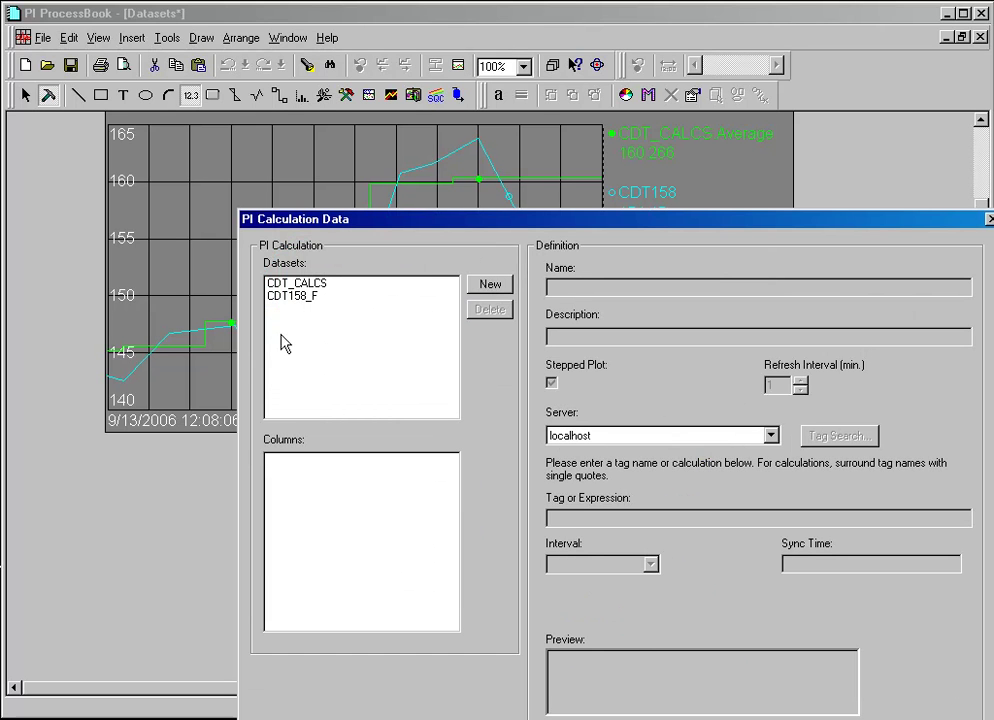
click(287, 298)
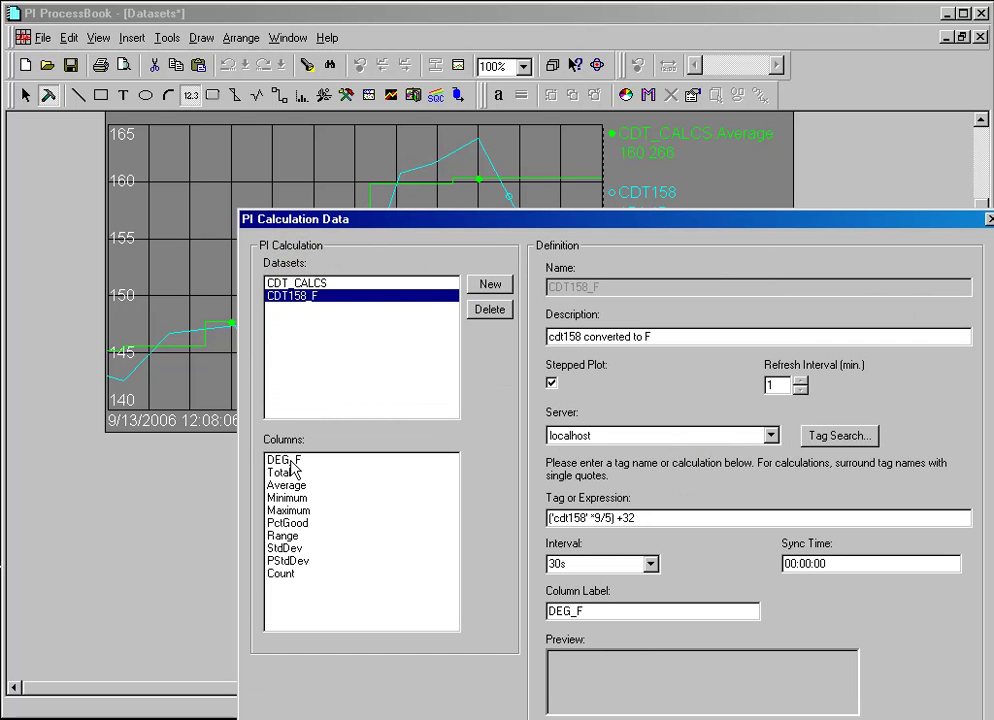
click(249, 460)
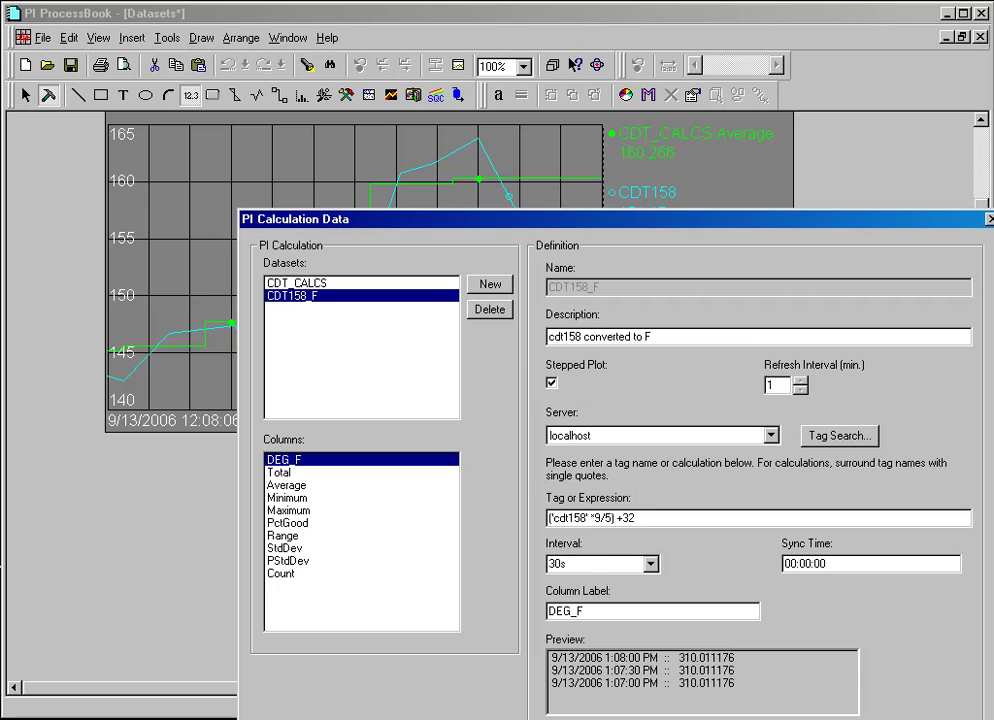
key(Return)
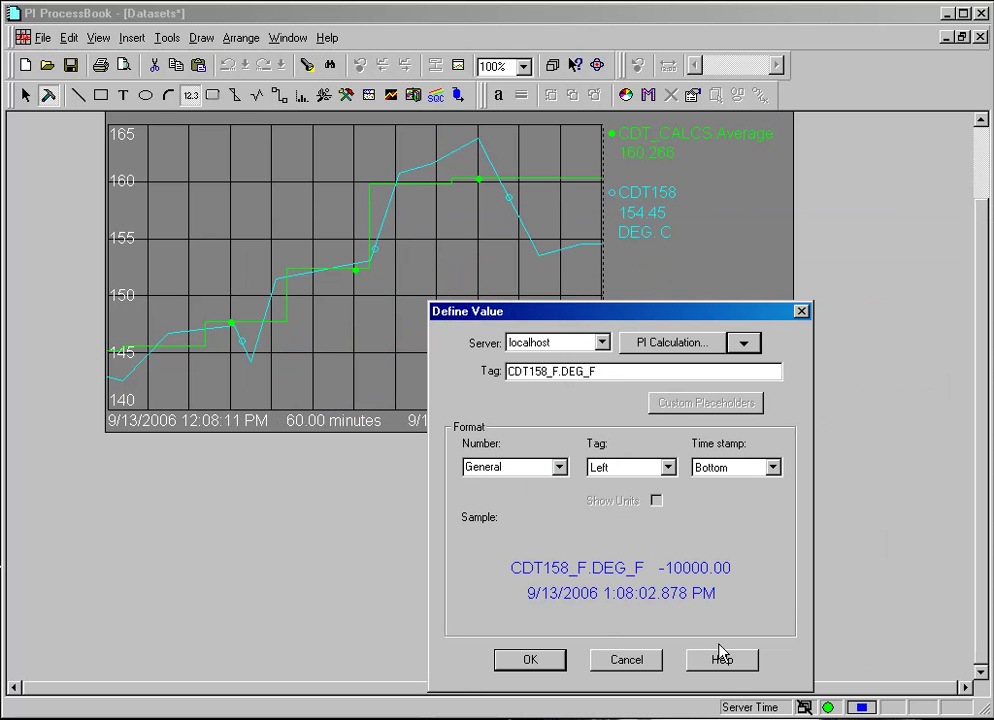
click(538, 657)
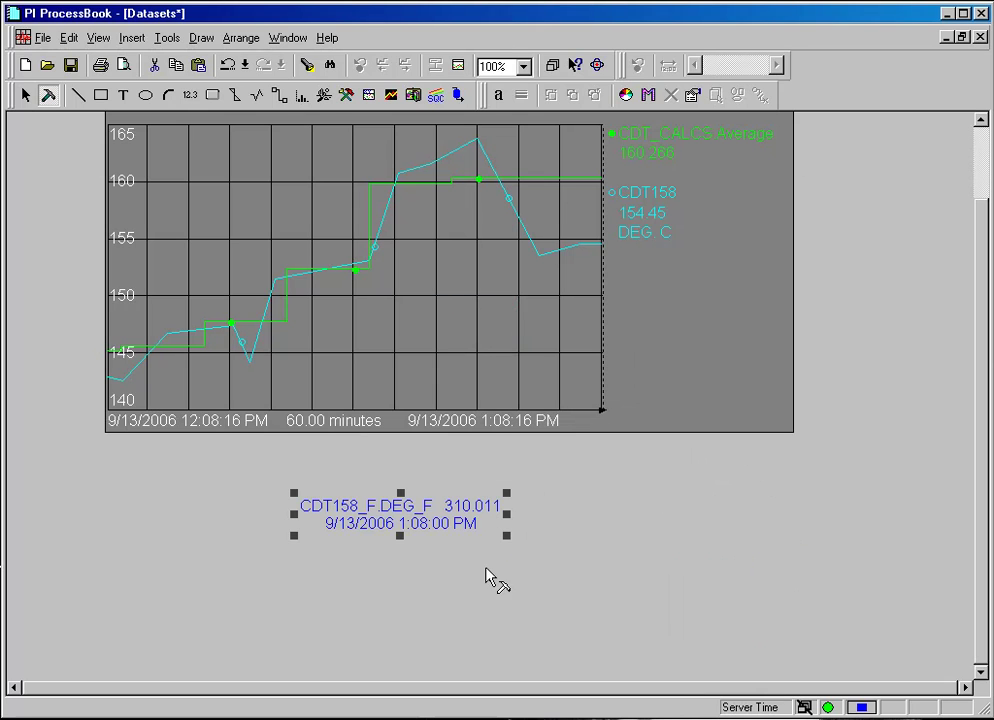
Step: Switch the display to run mode so CDT158_F.DEG_F updates live
click(25, 94)
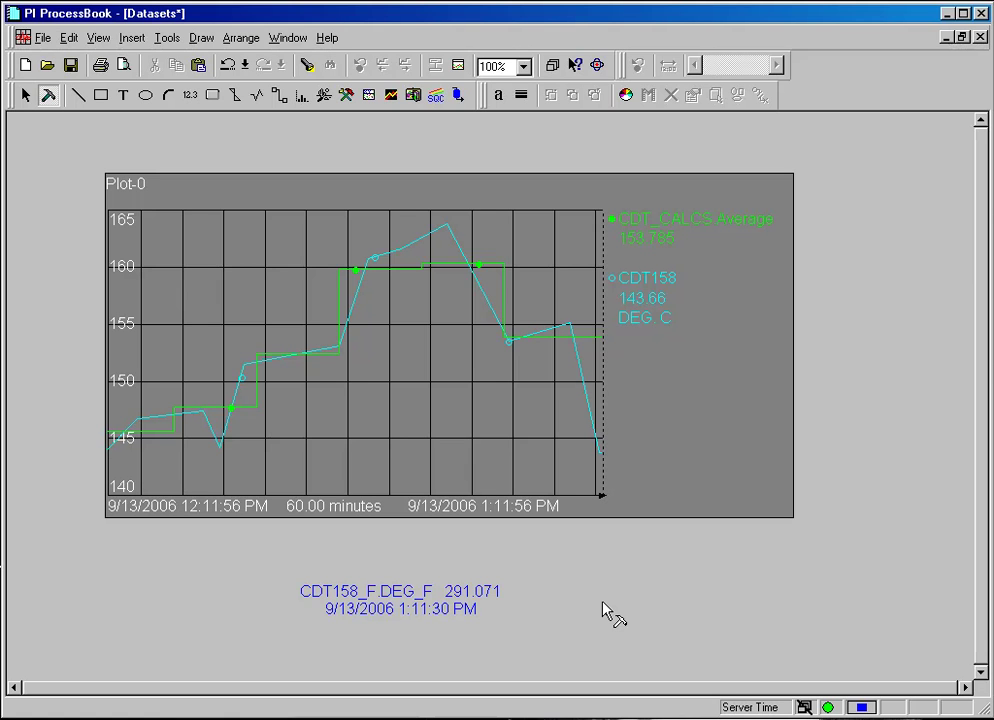
Step: Create a second PI Calculation data set and select its default name NEW DATASET
click(168, 39)
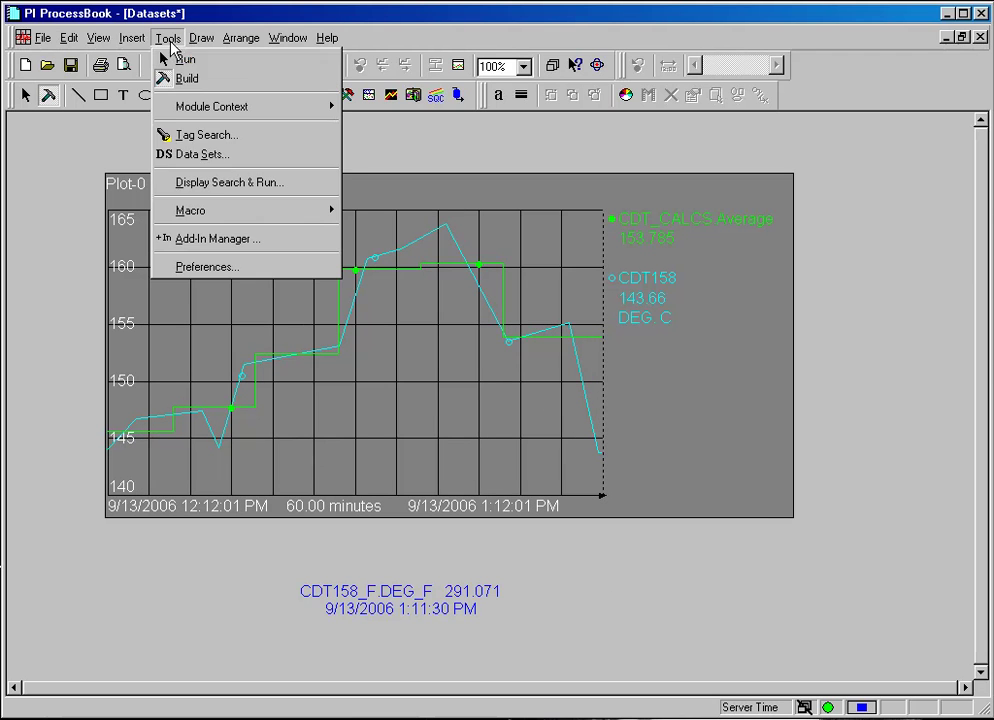
click(200, 156)
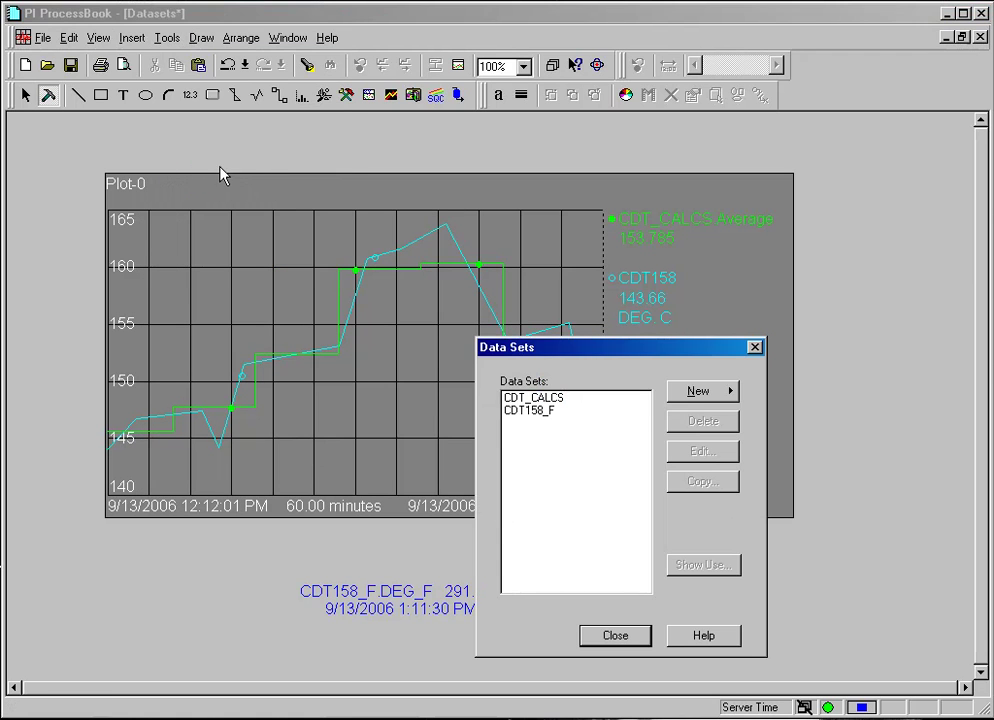
click(704, 399)
click(772, 415)
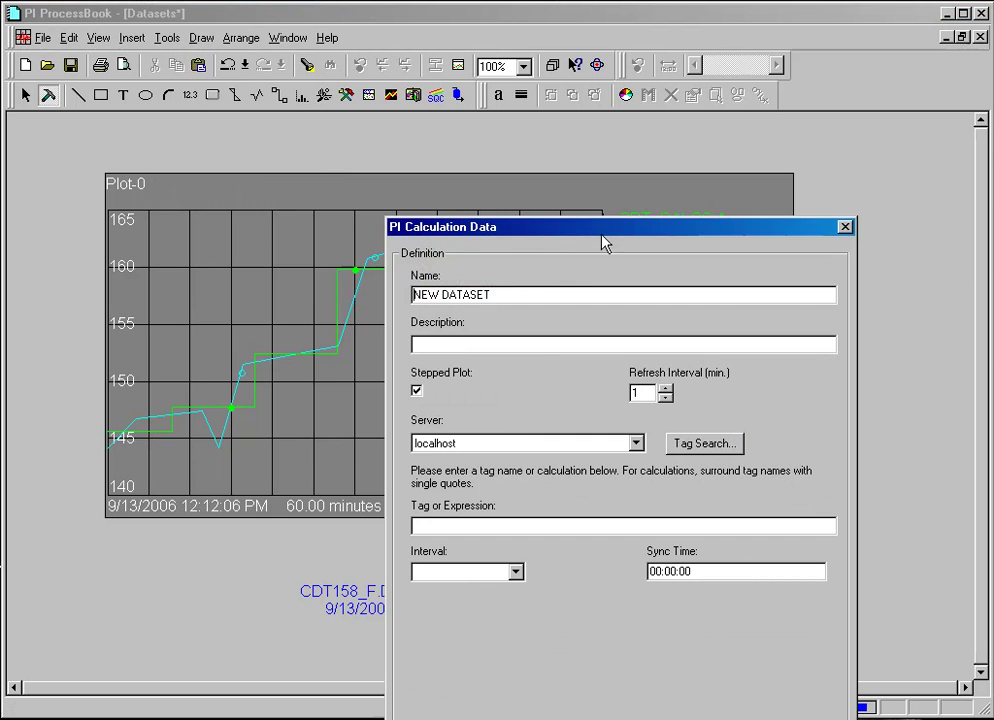
drag(602, 237, 481, 116)
click(296, 175)
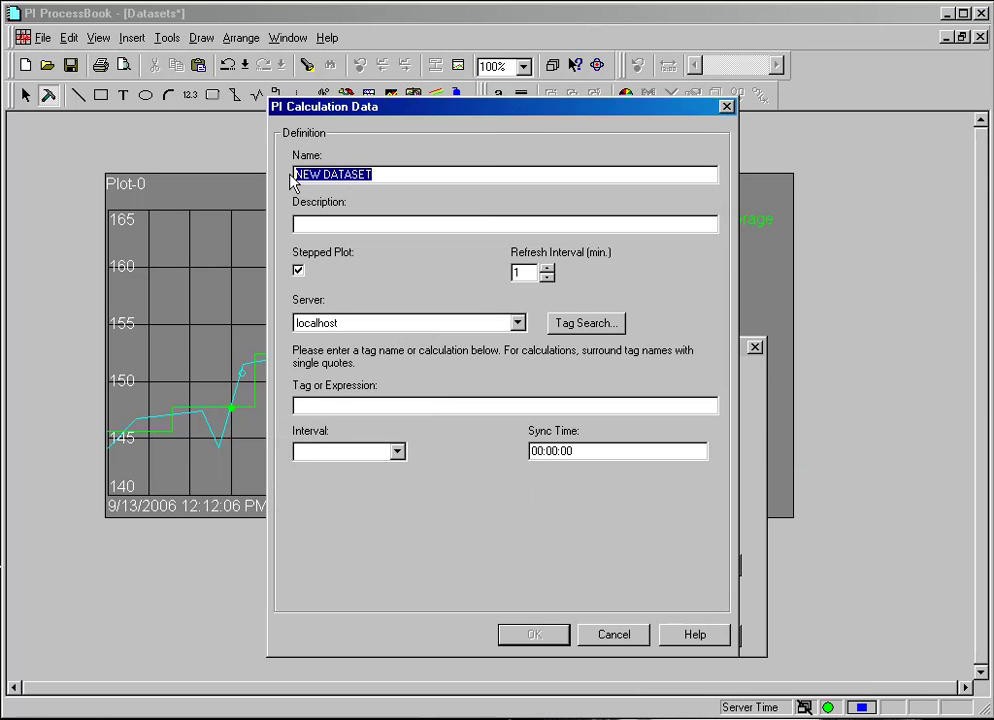
Step: Name the data set ALARM and type the cdt158 >= 150 / ba:active.1 WARNING expression
text(ALARM)
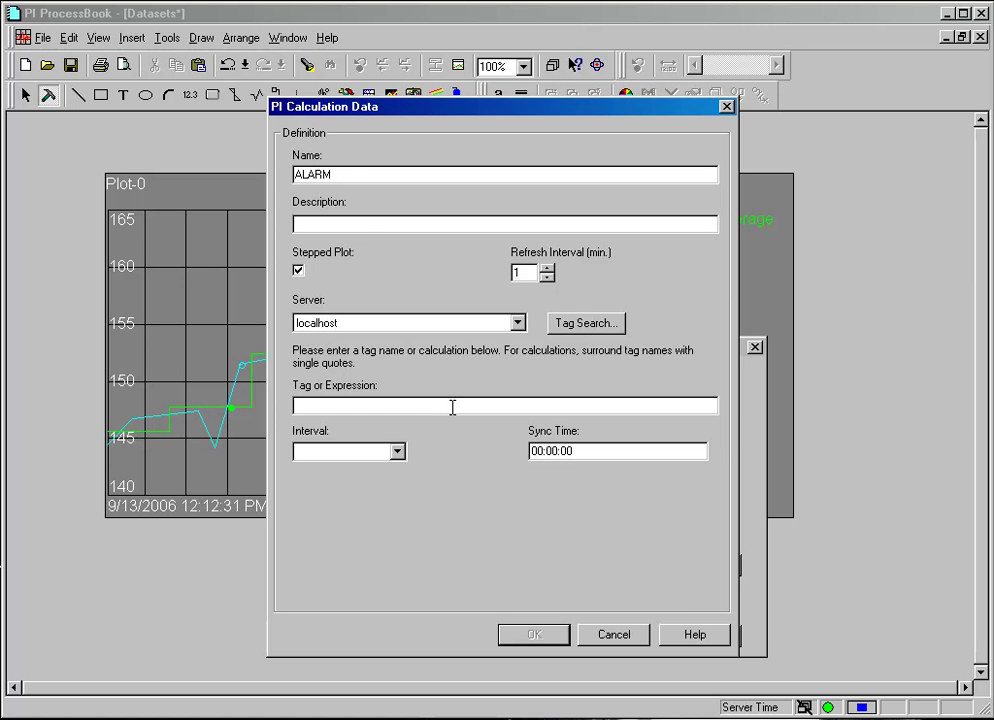
text(if)
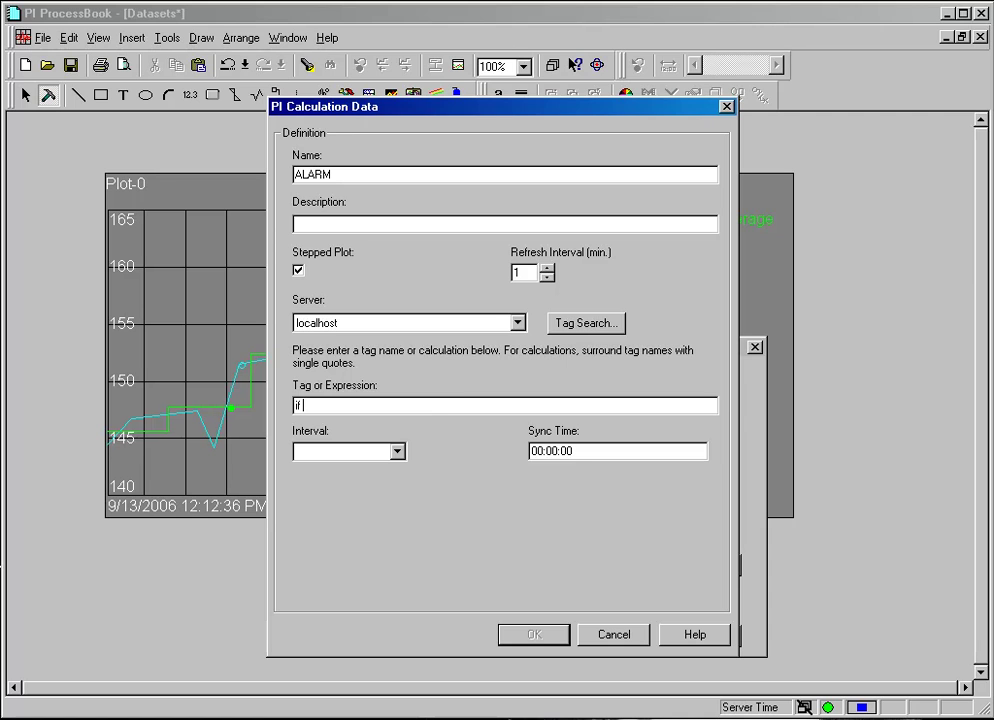
text( 'cdt158' >=)
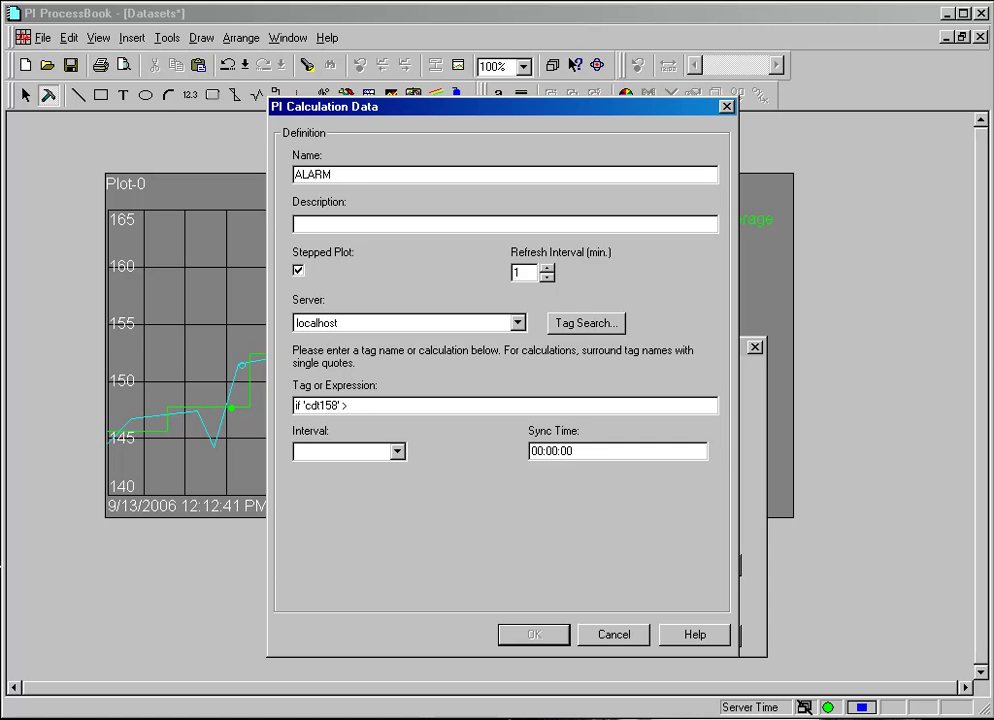
text( 150 AND)
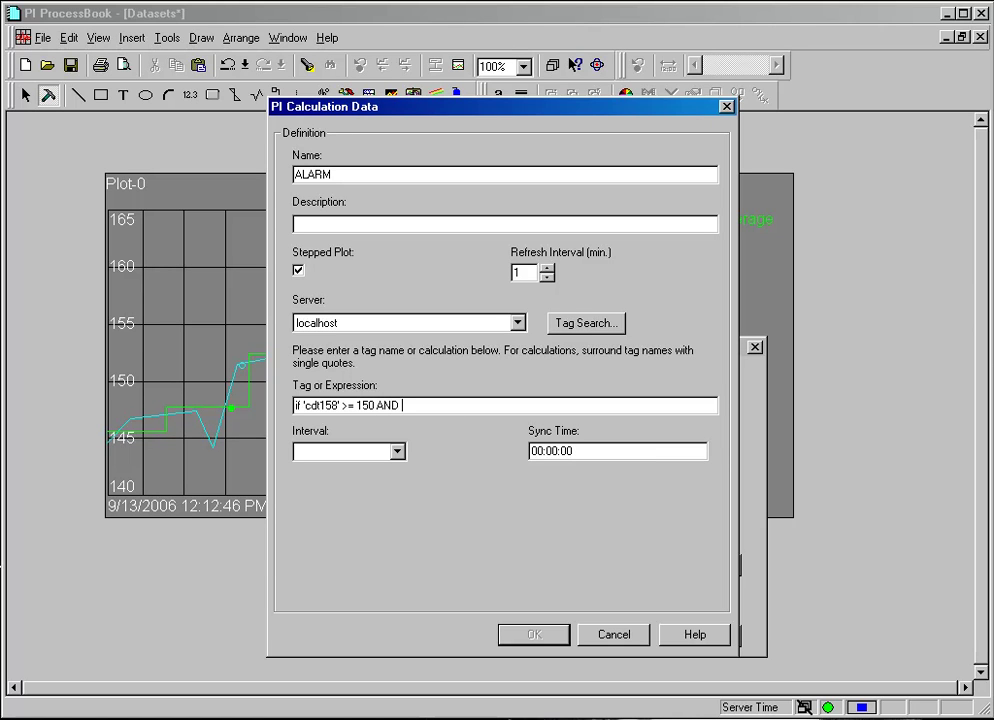
text( 'ba:active)
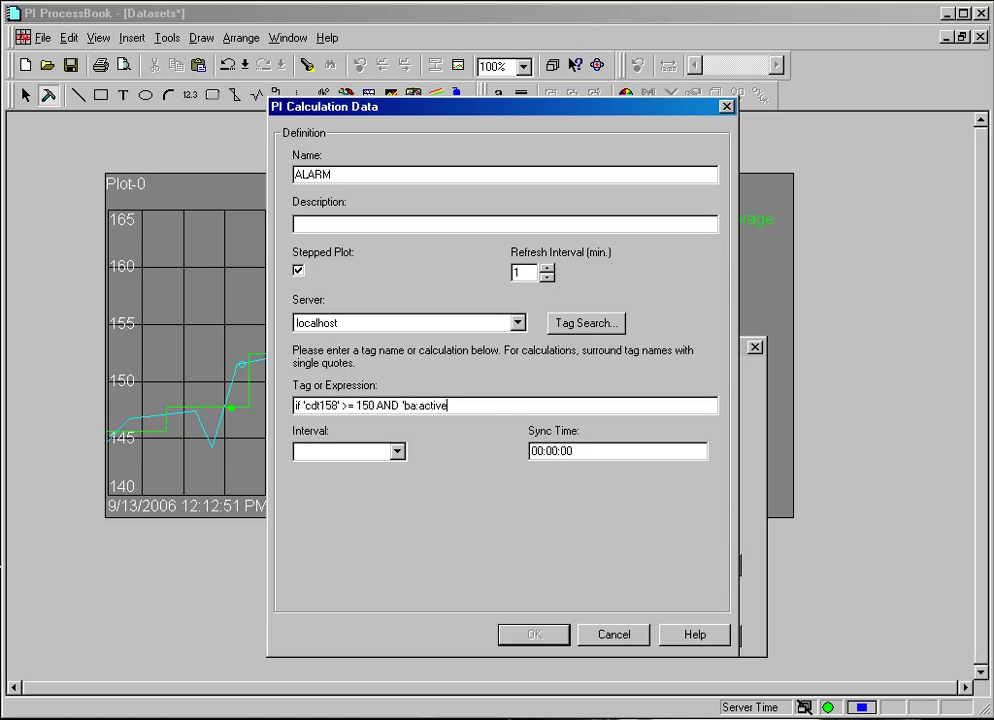
text(.1)
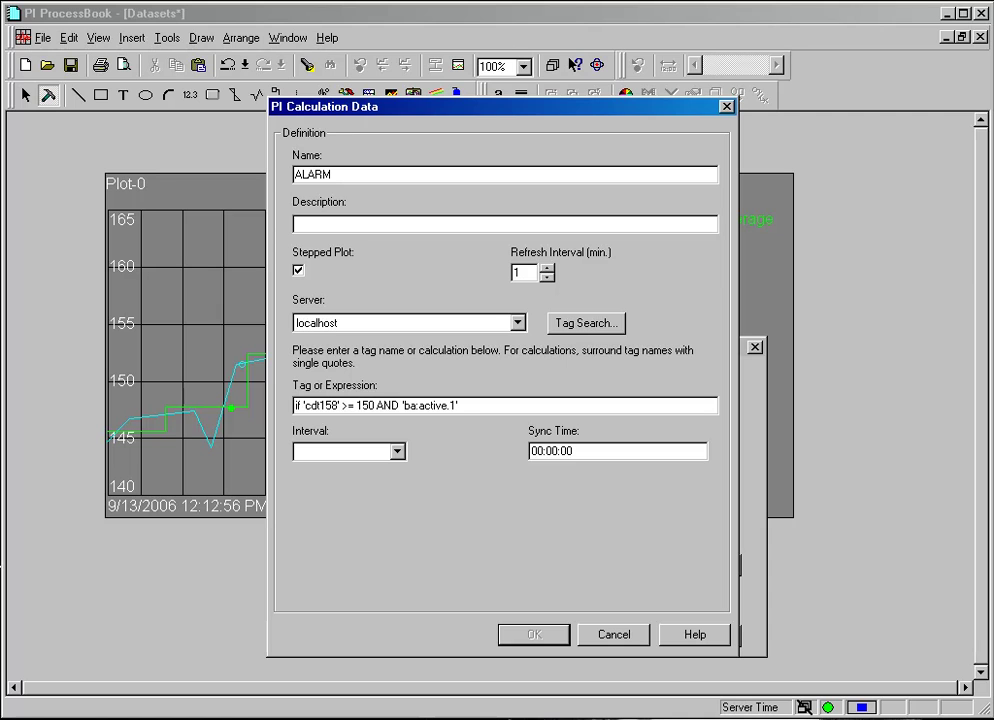
text(' = "inactive" then )
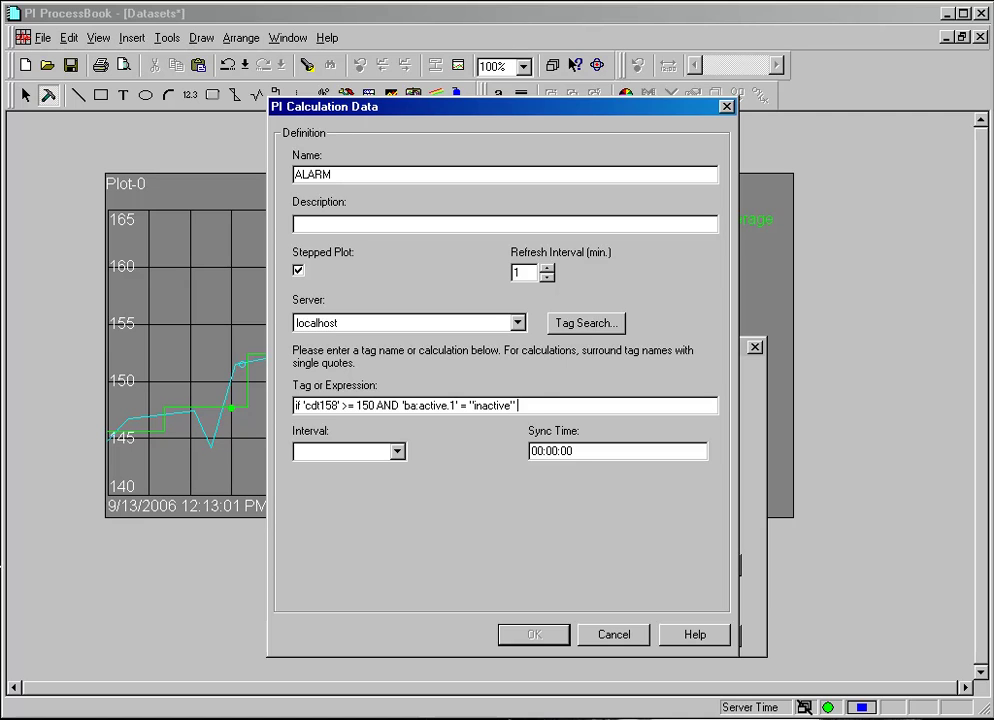
text(')
text(WA)
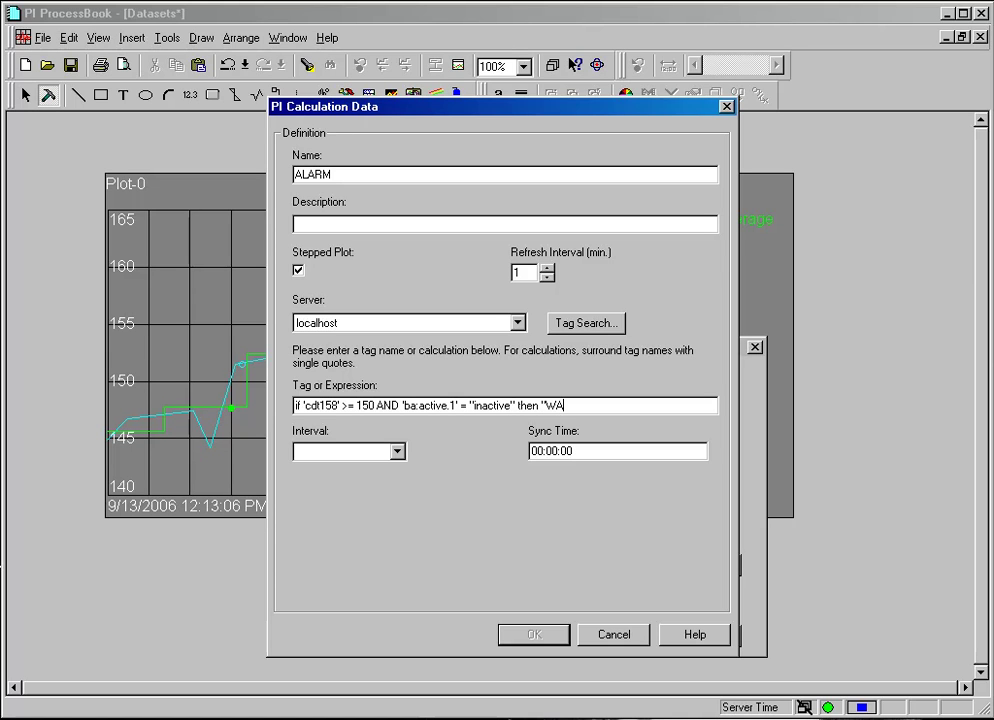
text(RNING" else )
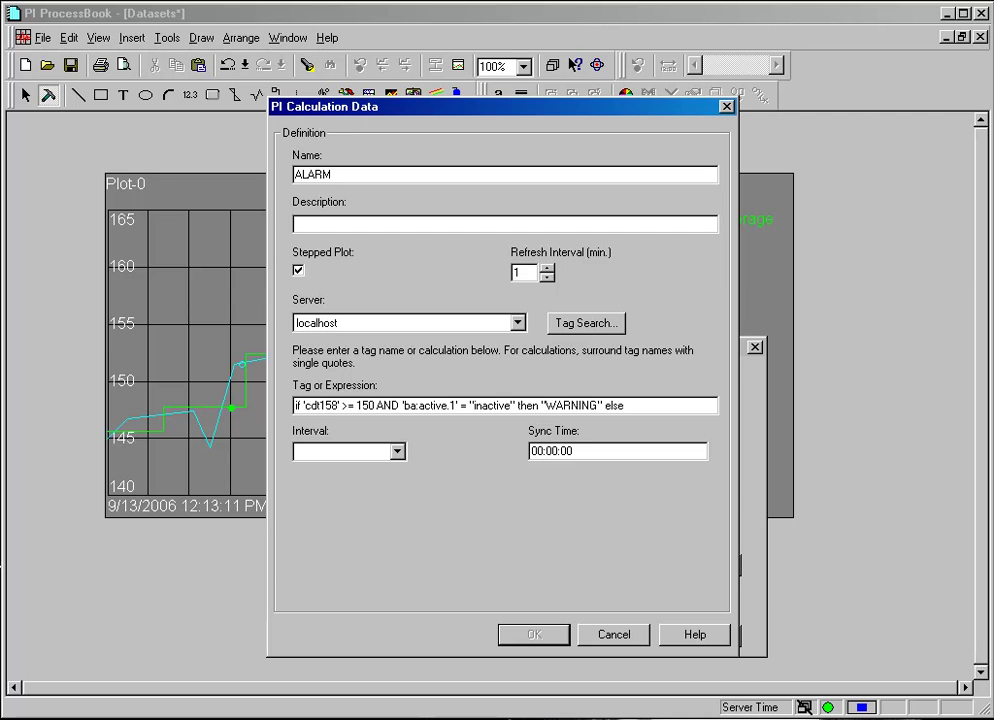
text(')
text(Nom)
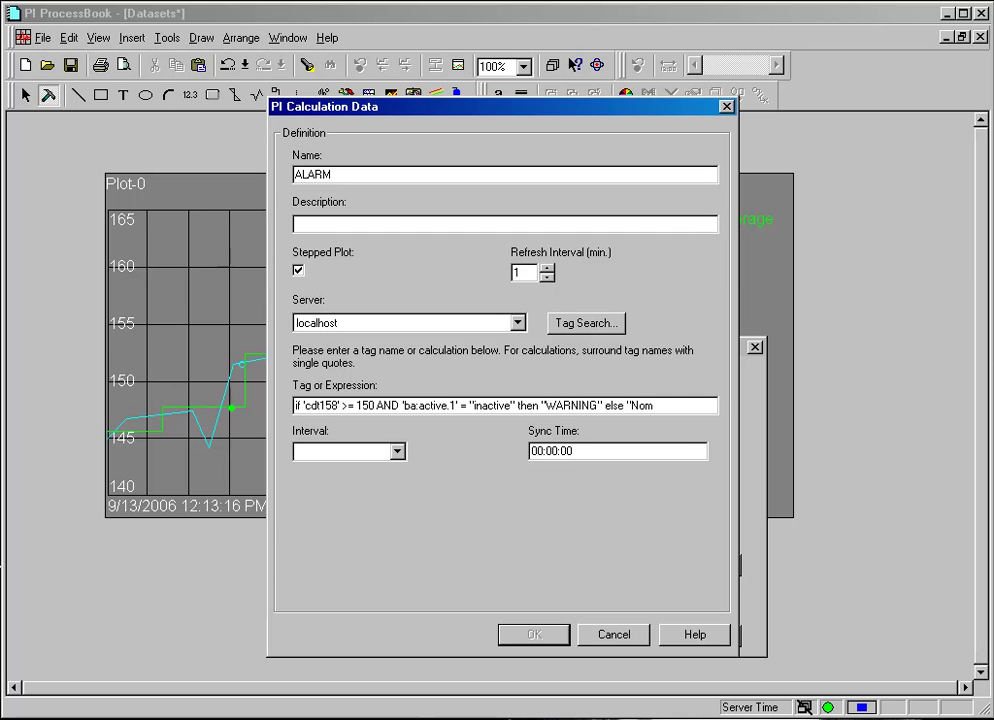
Step: Finish the expression with else "Normal" and set the interval to 15s
key(BackSpace)
text(rmal")
key(Tab)
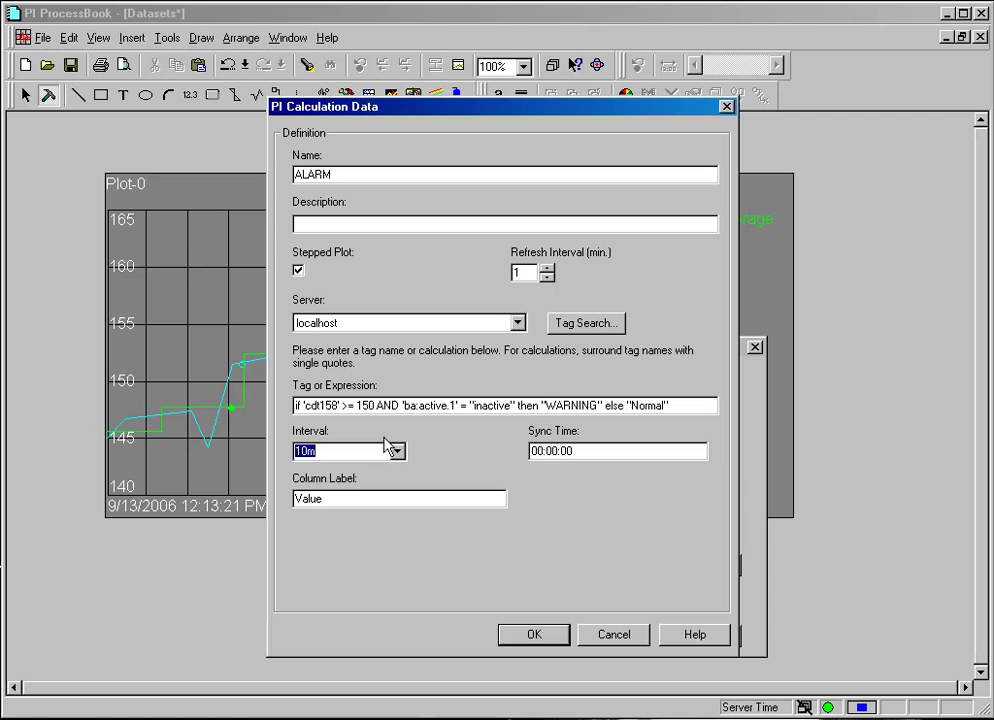
text(15s)
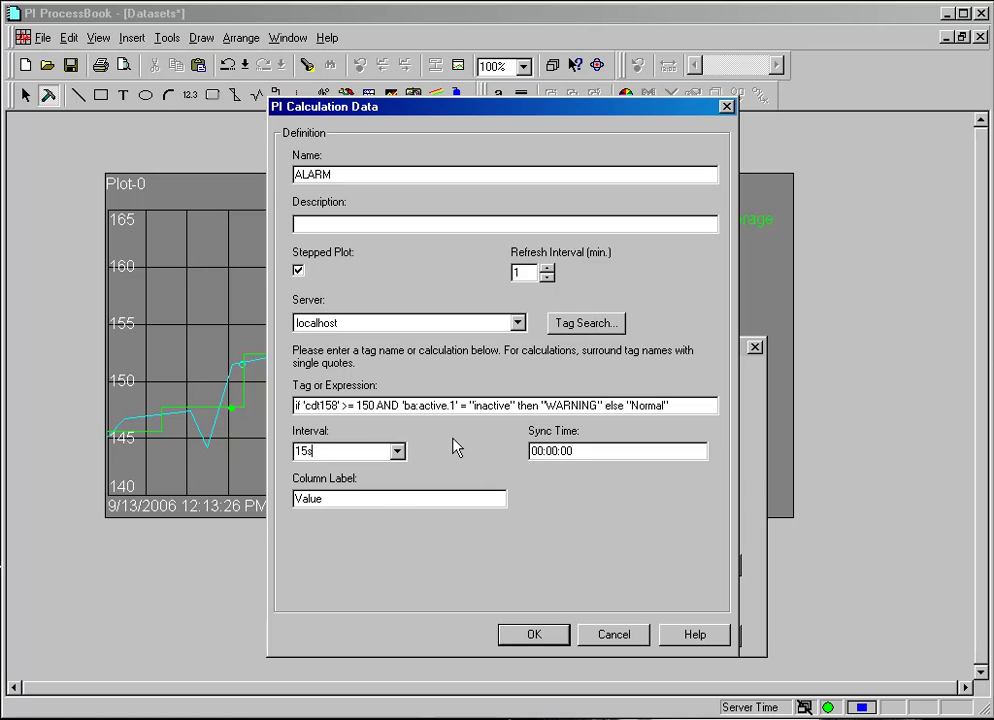
Step: Set the column label to Tank 1 and save the ALARM data set
click(370, 499)
drag(369, 499, 262, 506)
text(CDT)
key(BackSpace)
key(BackSpace)
key(BackSpace)
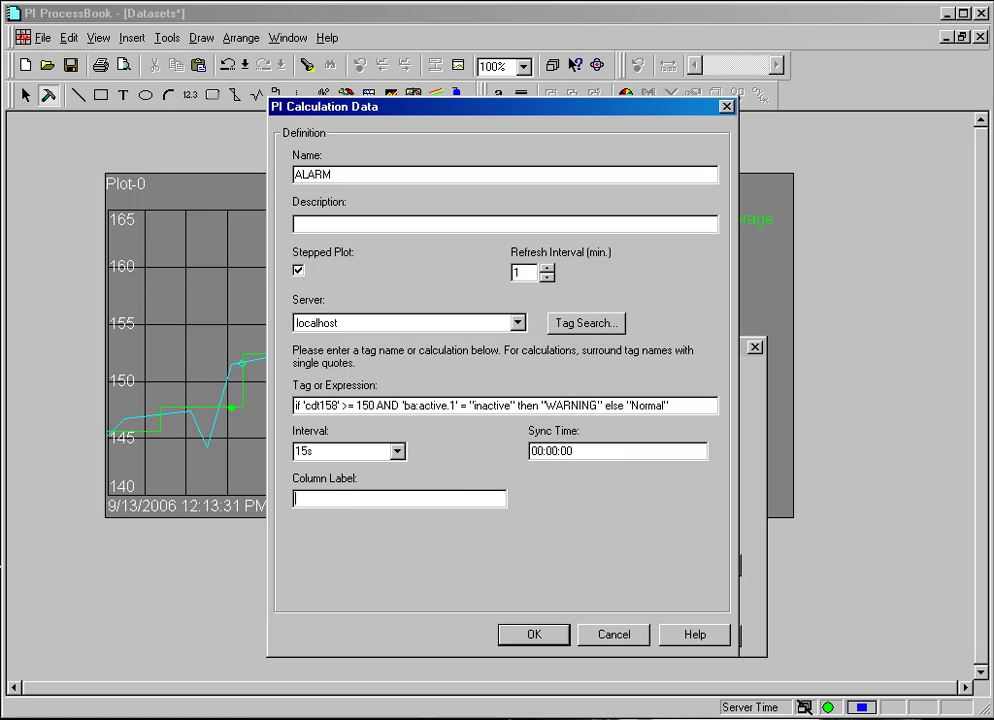
text(Tank 1)
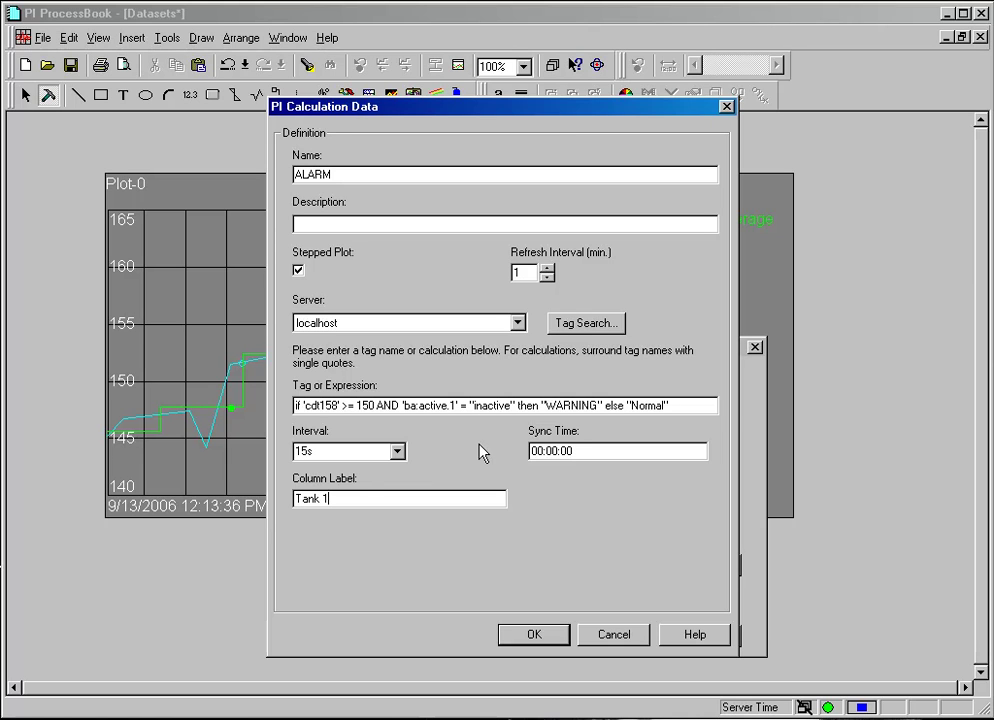
click(535, 636)
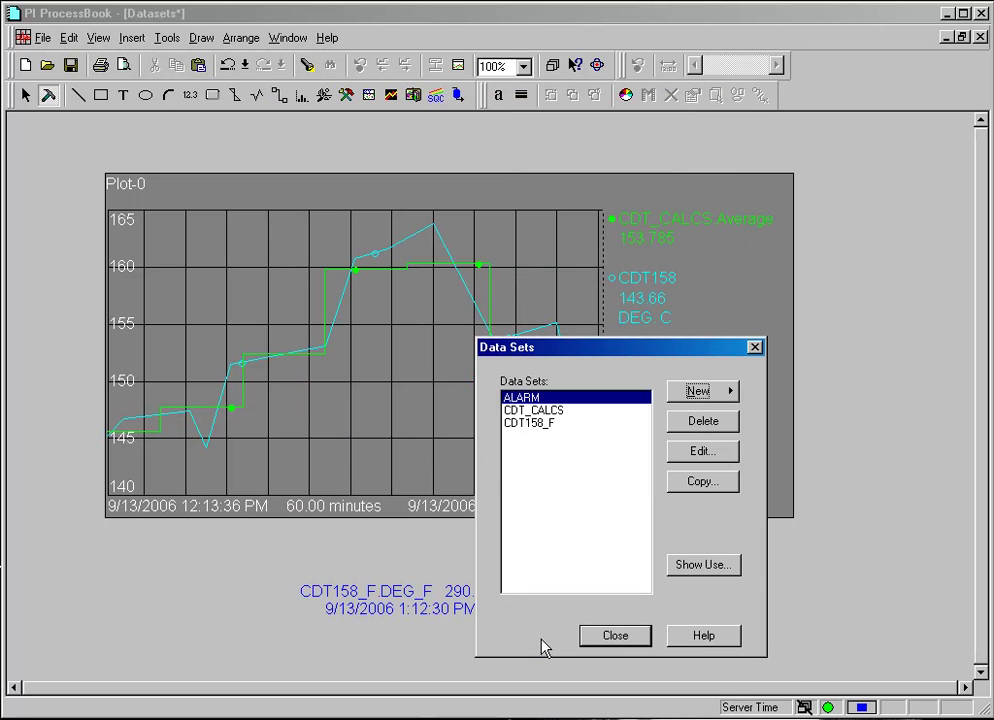
Step: Close the Data Sets manager and place a new value object below the trend
click(616, 636)
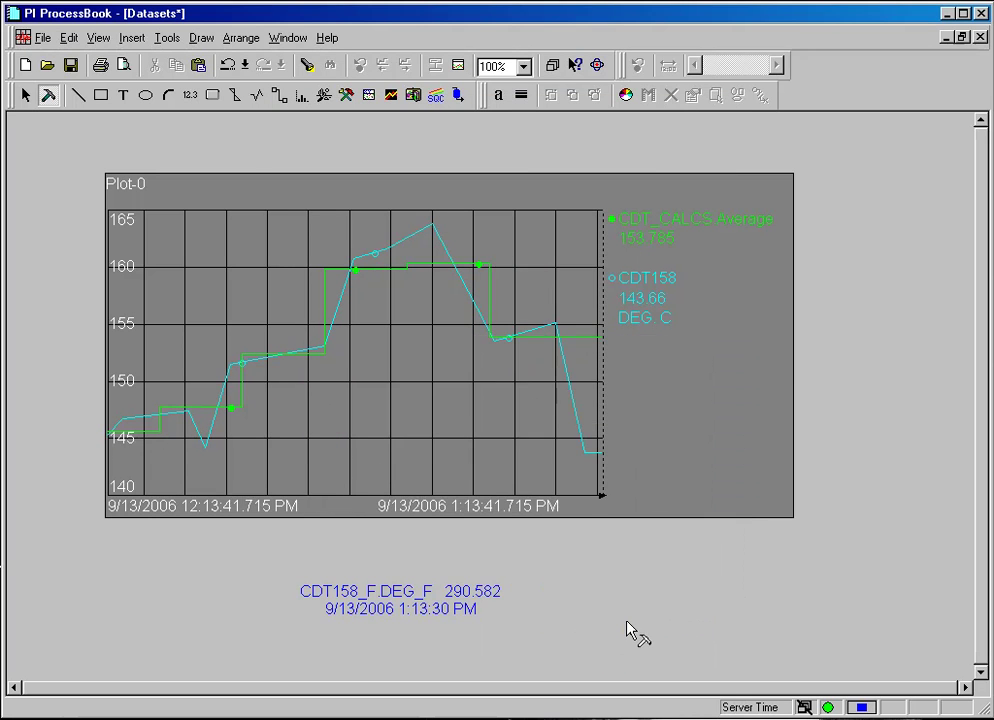
click(201, 38)
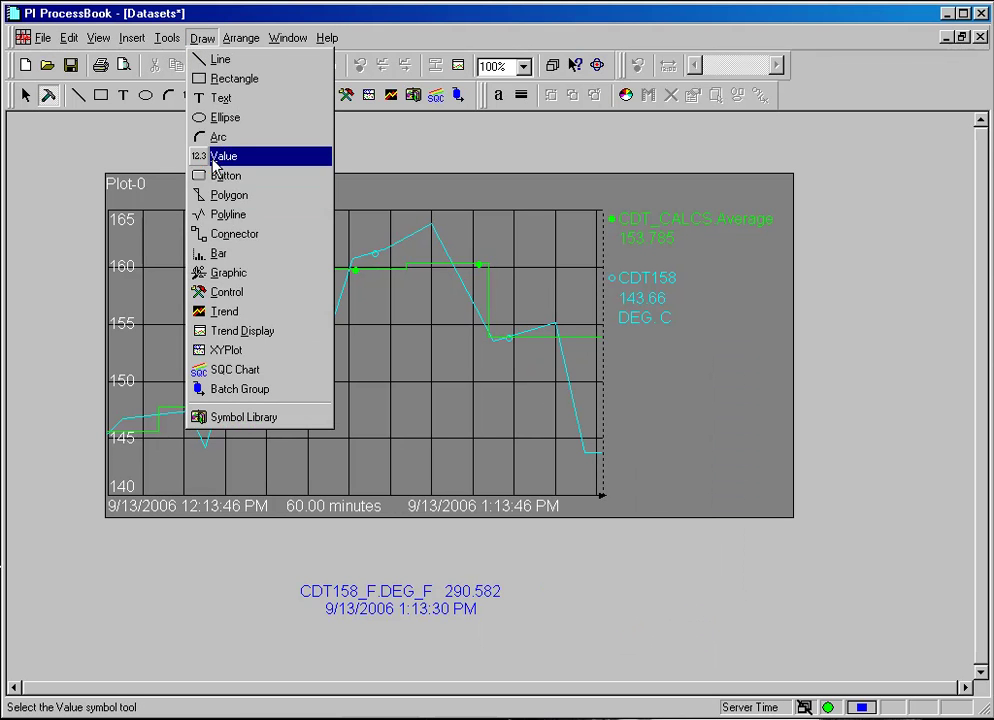
click(214, 156)
click(629, 586)
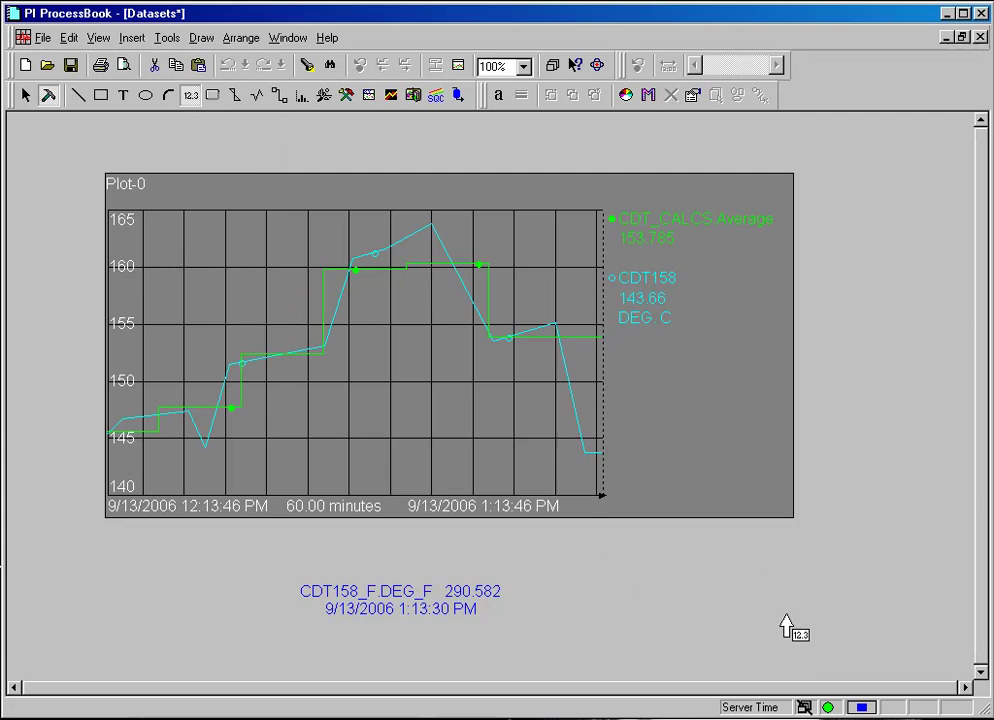
Step: Set the value's source to PI Calculation ALARM, column Tank 1
click(749, 342)
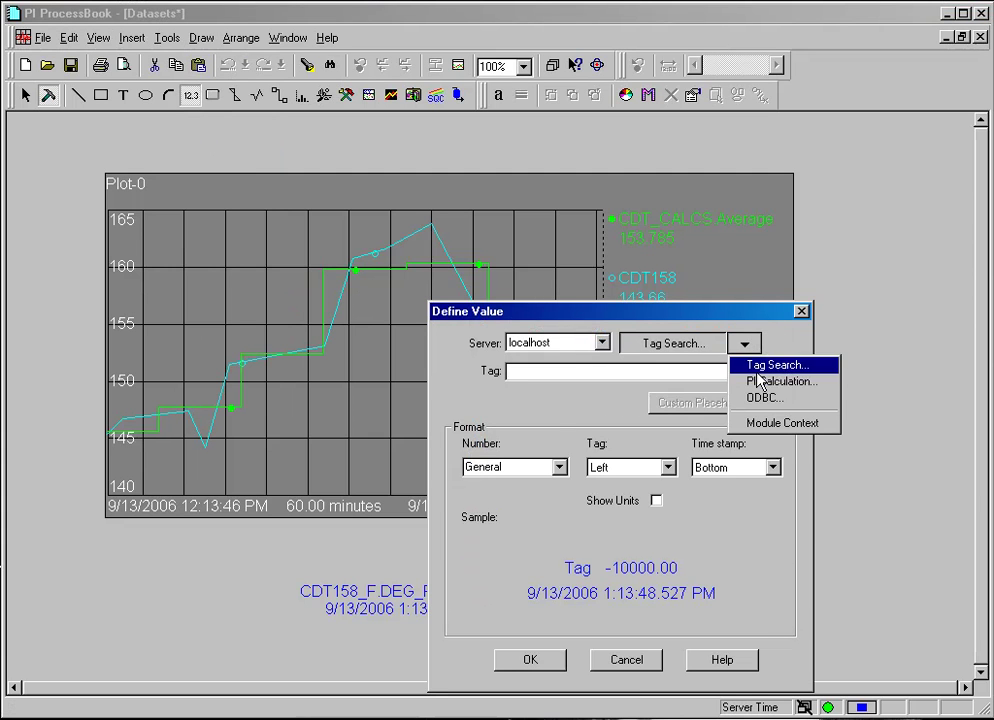
click(757, 382)
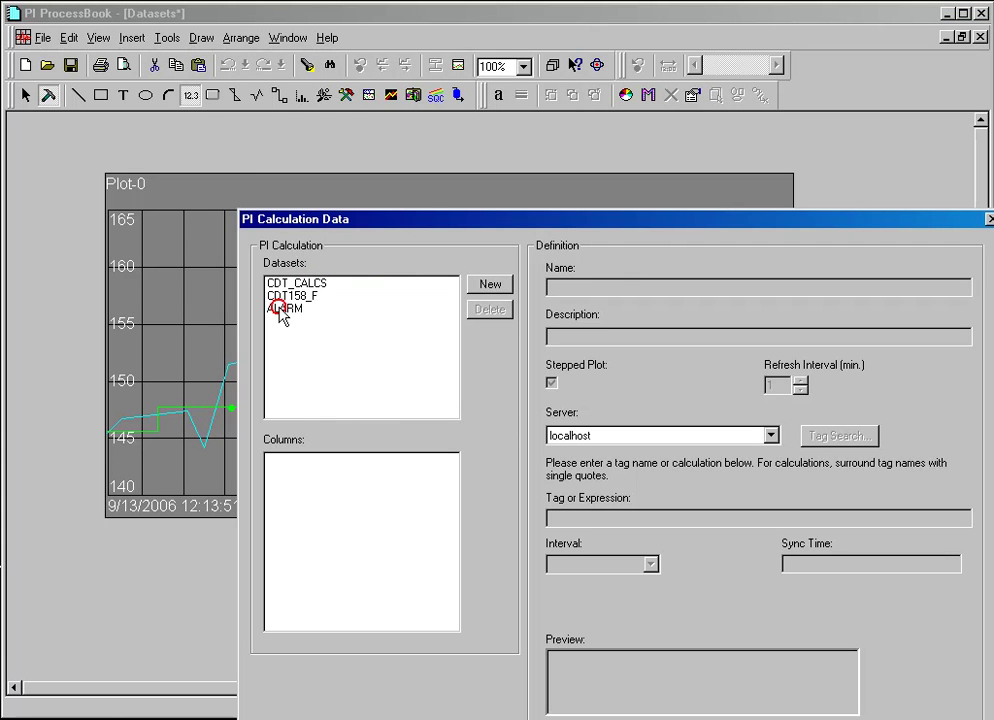
click(279, 309)
click(284, 461)
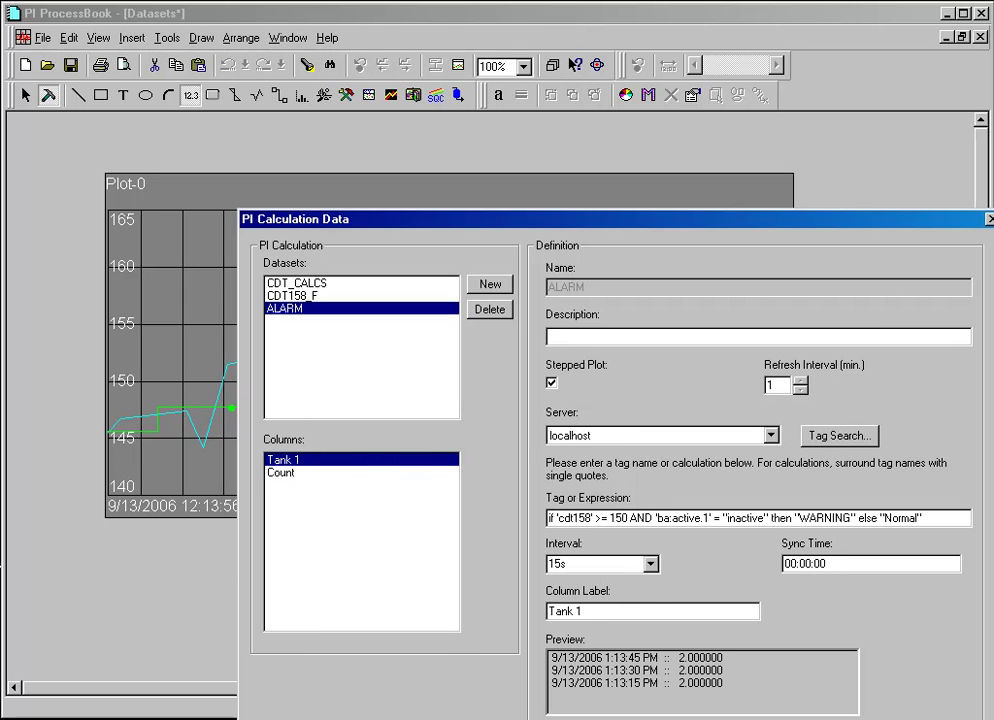
key(Return)
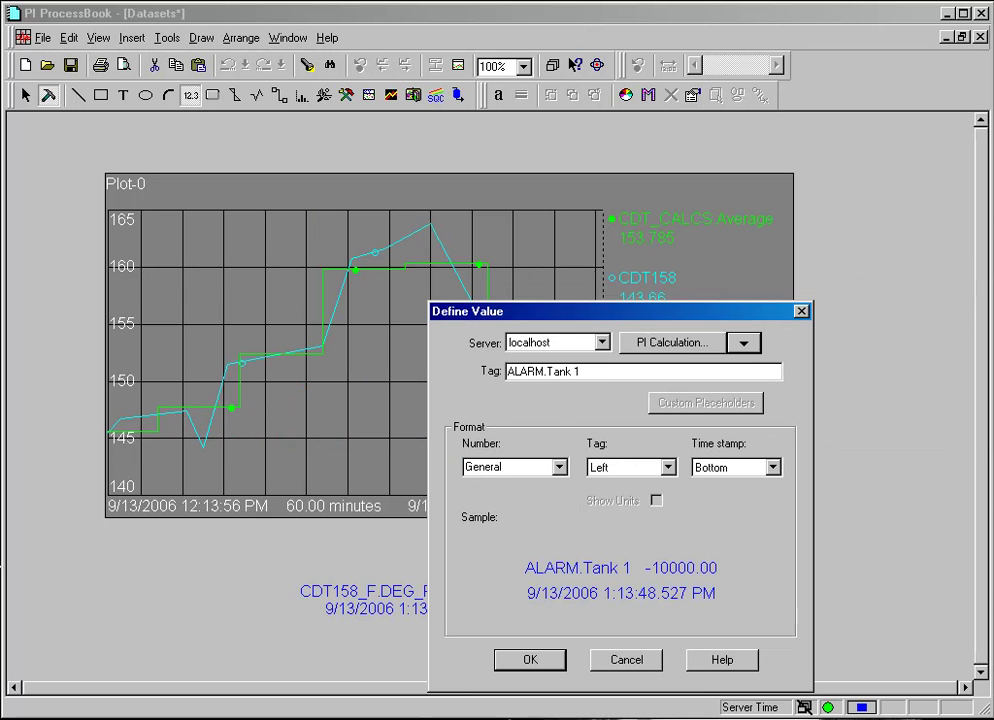
click(538, 663)
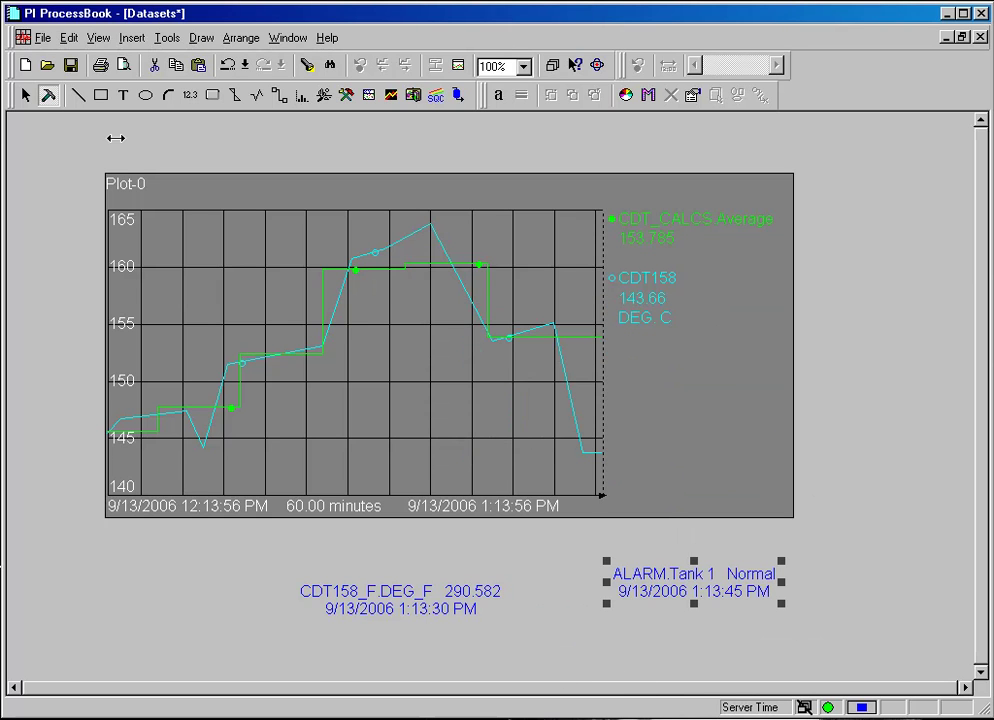
Step: Align the ALARM.Tank 1 value level with DEG_F and return the display to run mode
drag(661, 598, 624, 610)
click(26, 95)
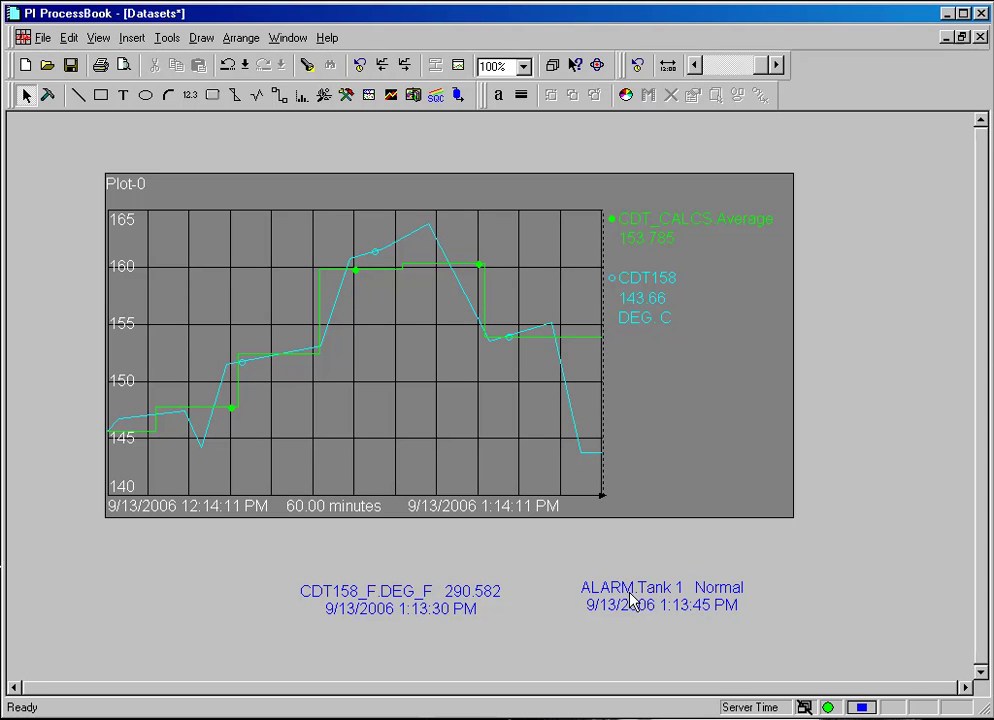
click(678, 591)
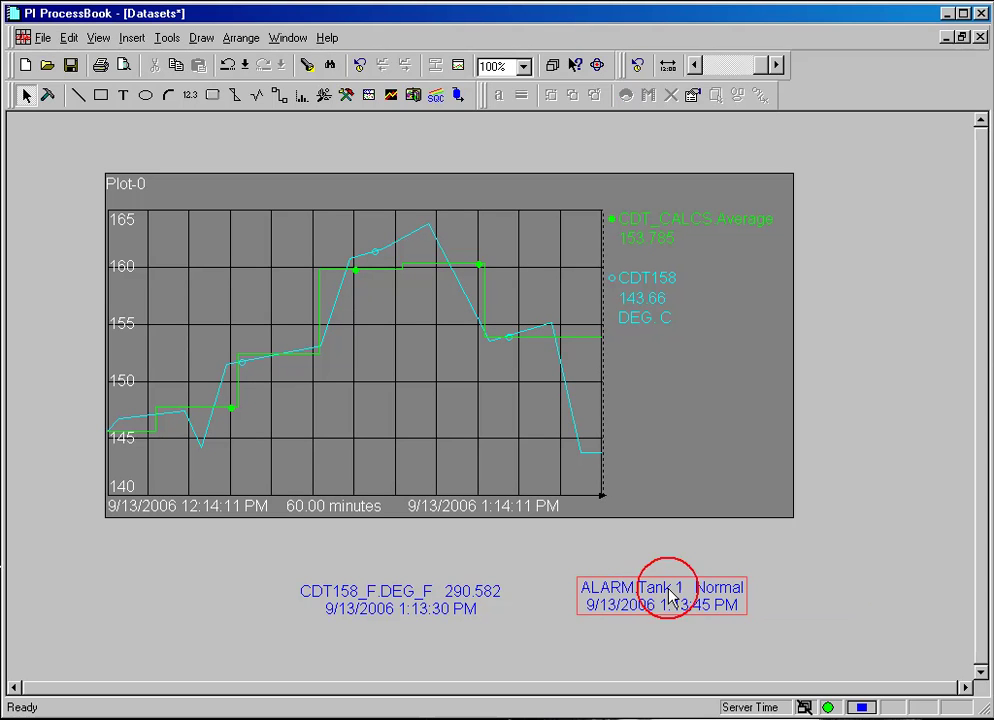
click(780, 602)
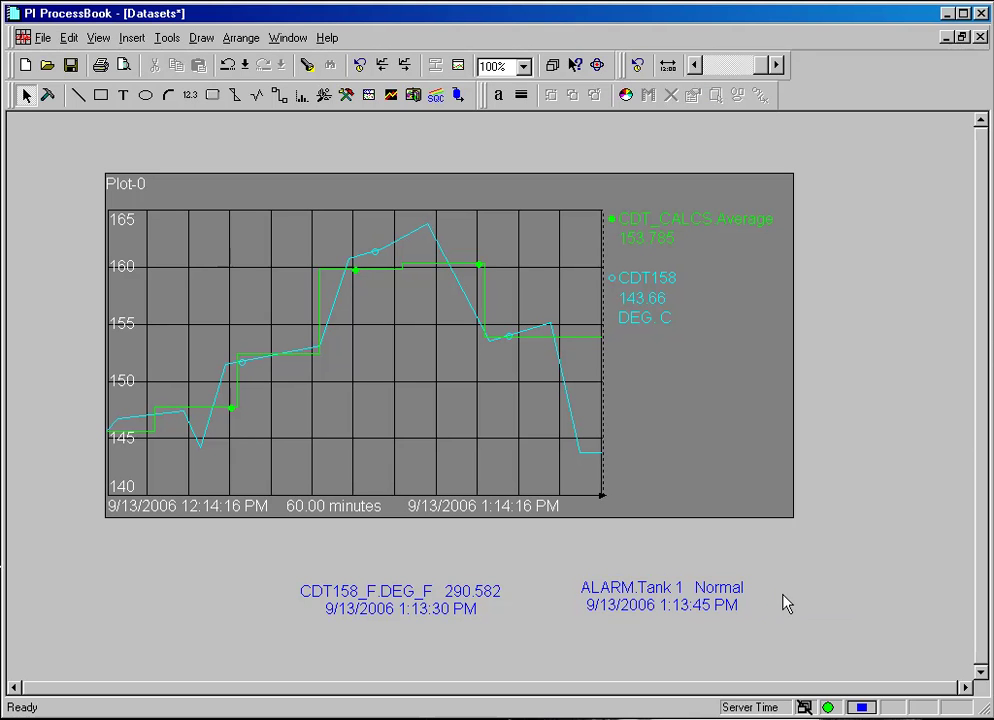